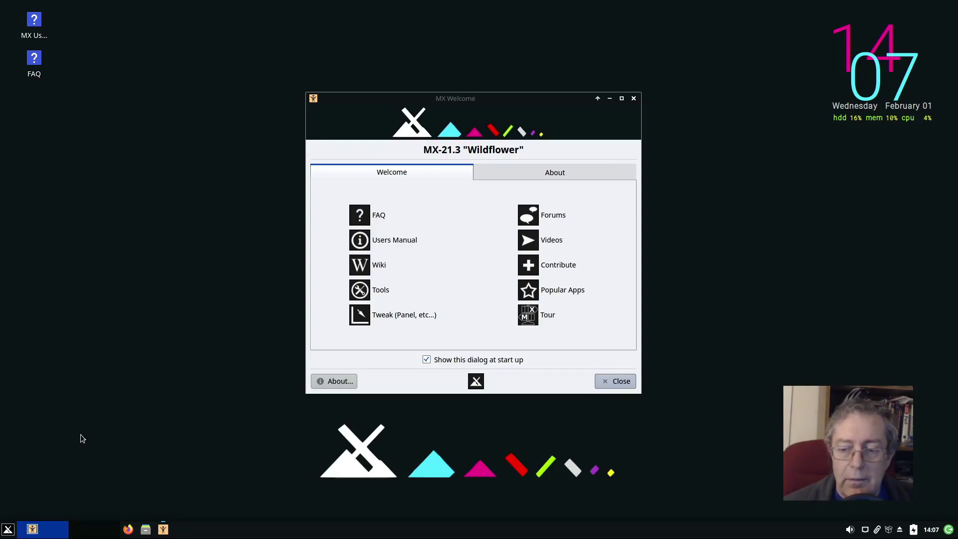
- Open the Whisker applications menu from the taskbar to show the Favourites list
click(7, 531)
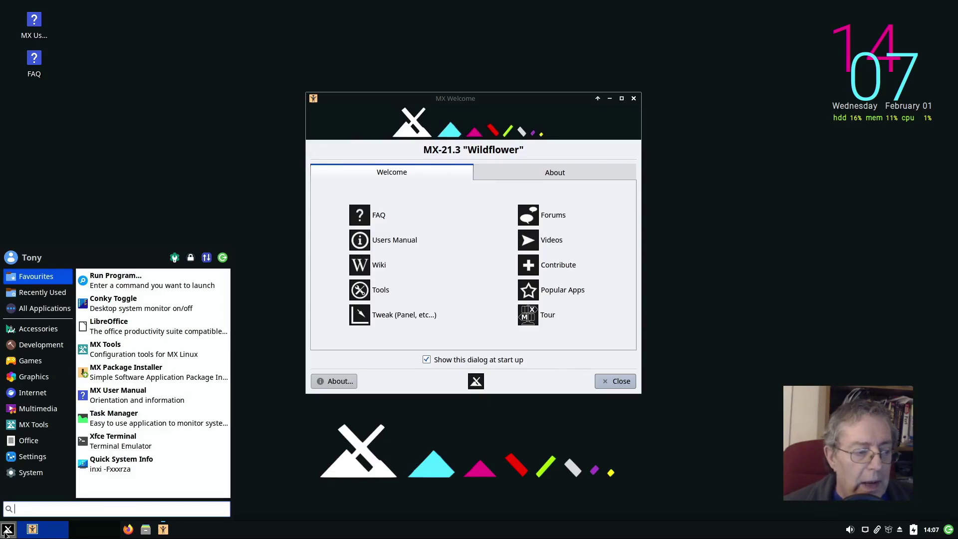
- Add the Xfce Terminal favourite to the panel and move its launcher beside the left-hand launchers
right_click(103, 443)
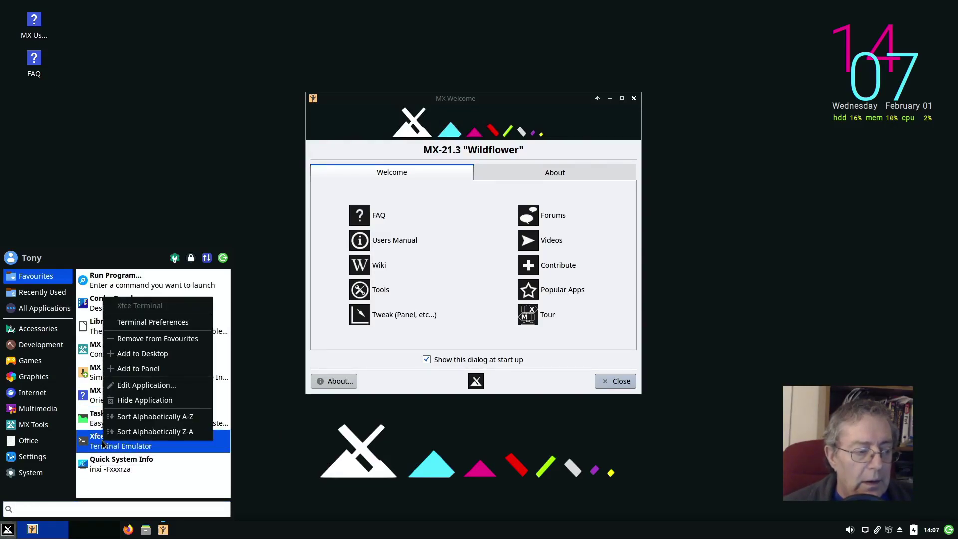
click(157, 369)
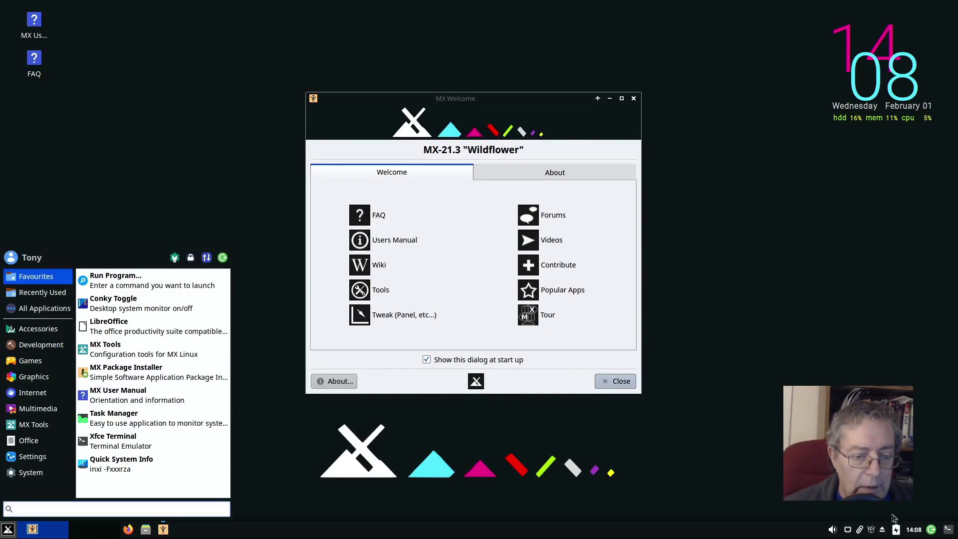
right_click(948, 533)
click(949, 533)
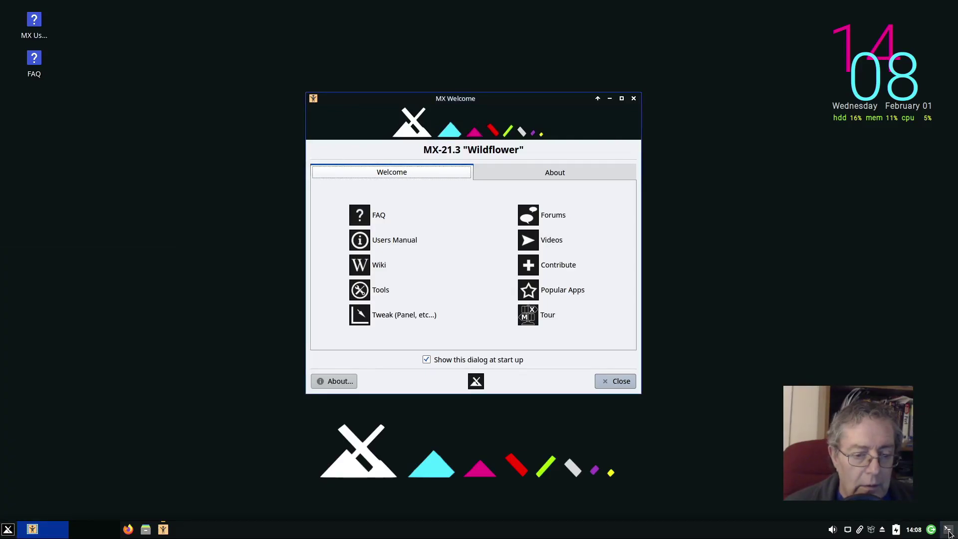
right_click(948, 533)
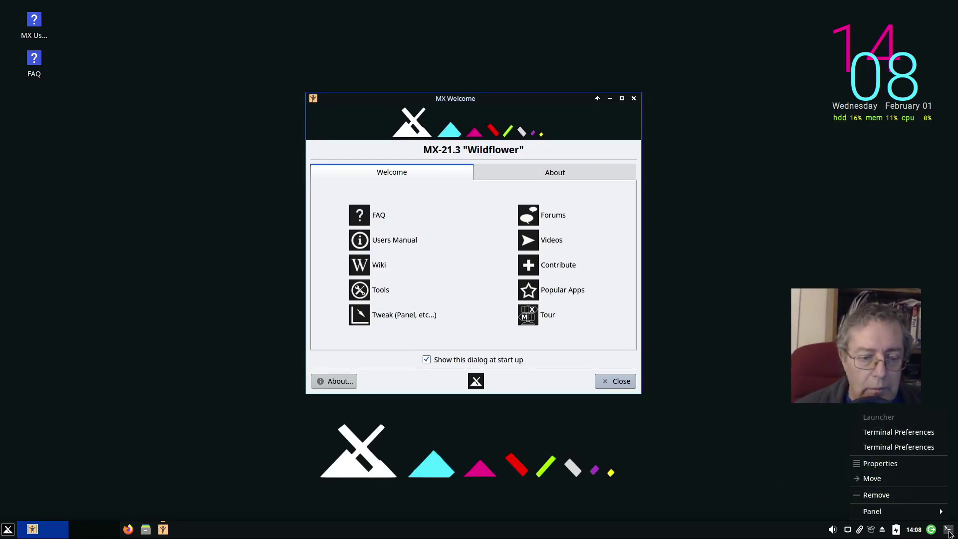
click(938, 479)
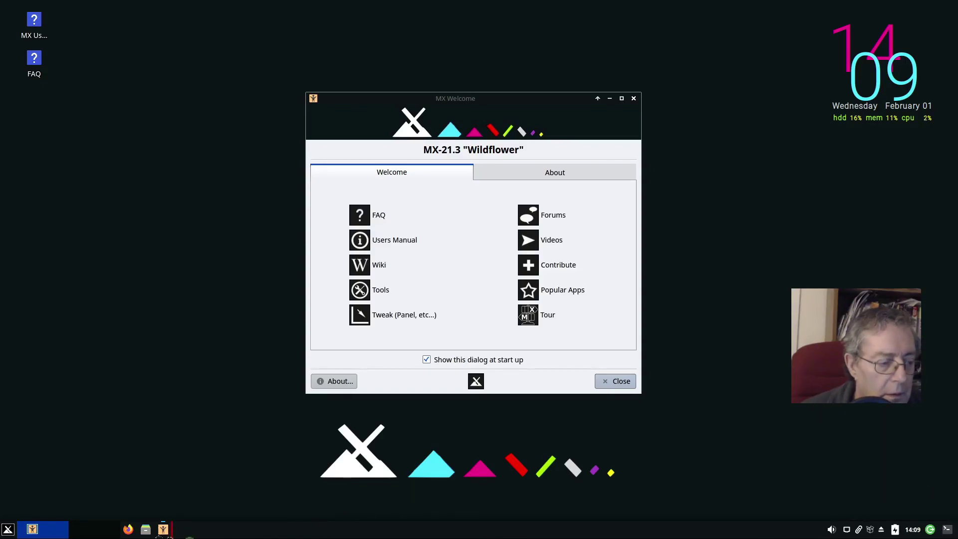
click(184, 535)
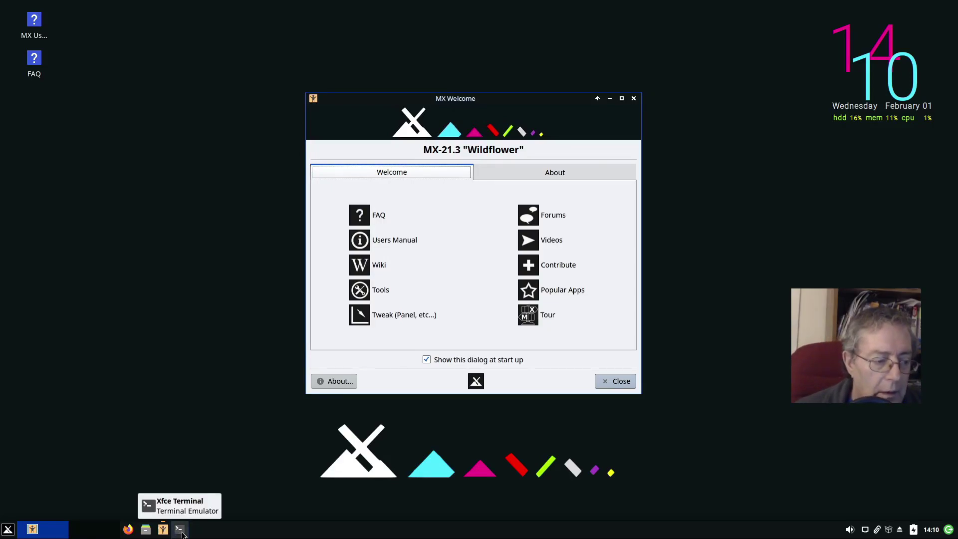
- Launch a terminal from the new panel launcher and minimize the MX Welcome window
click(180, 530)
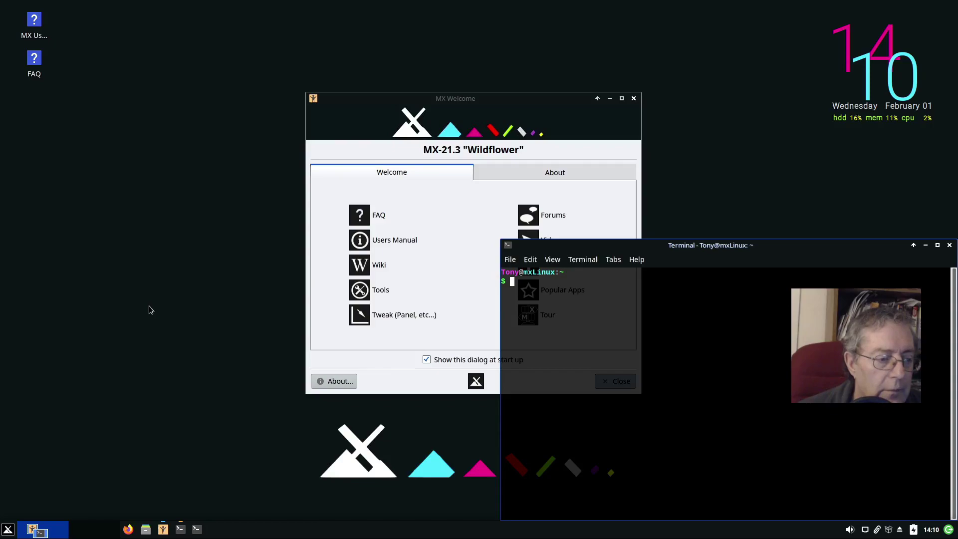
drag(602, 245, 271, 183)
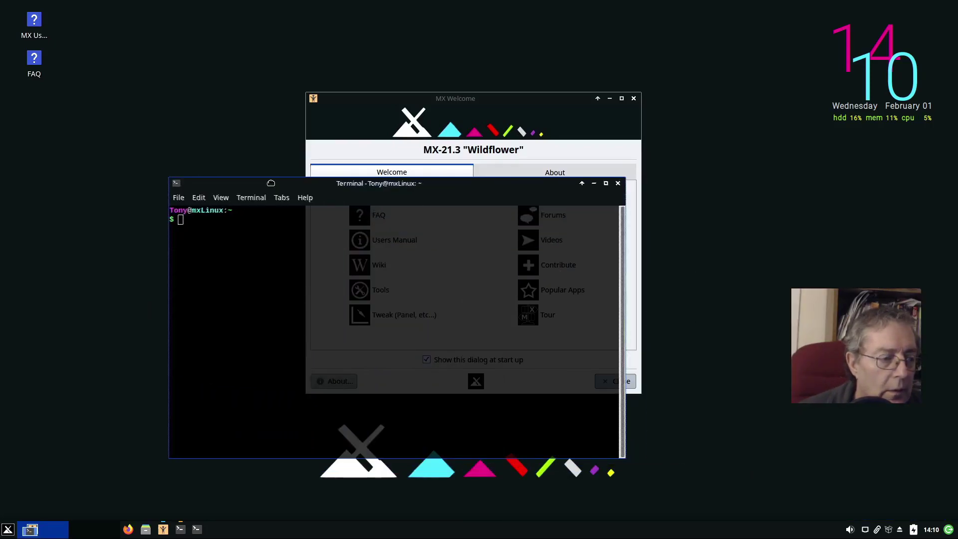
click(612, 102)
click(610, 101)
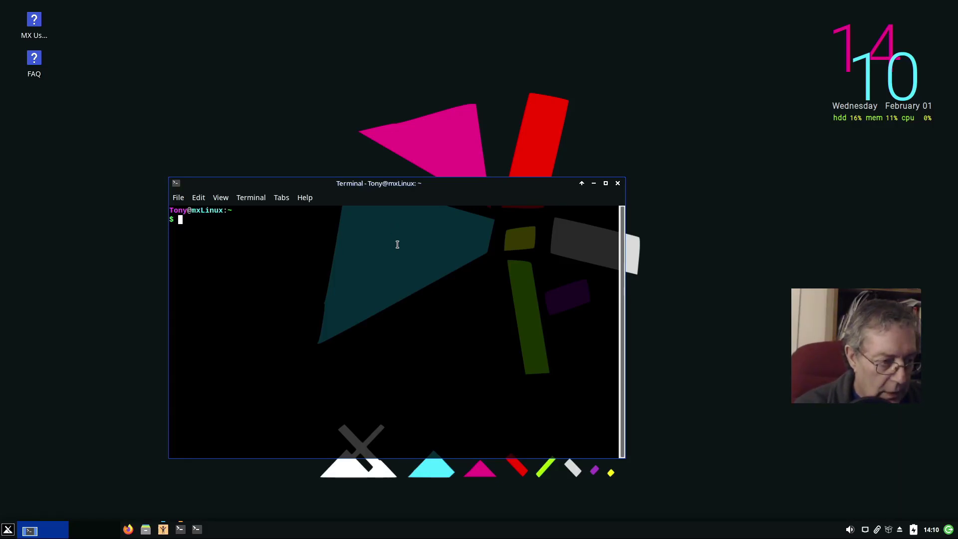
- Run 'sudo apt install audacity', authenticate with the password, and confirm with y
text(s)
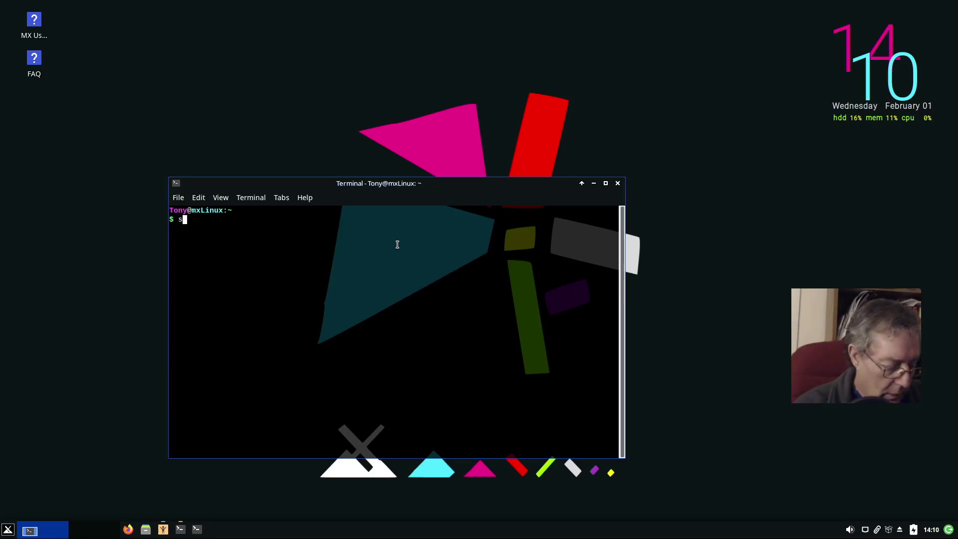
text(ud)
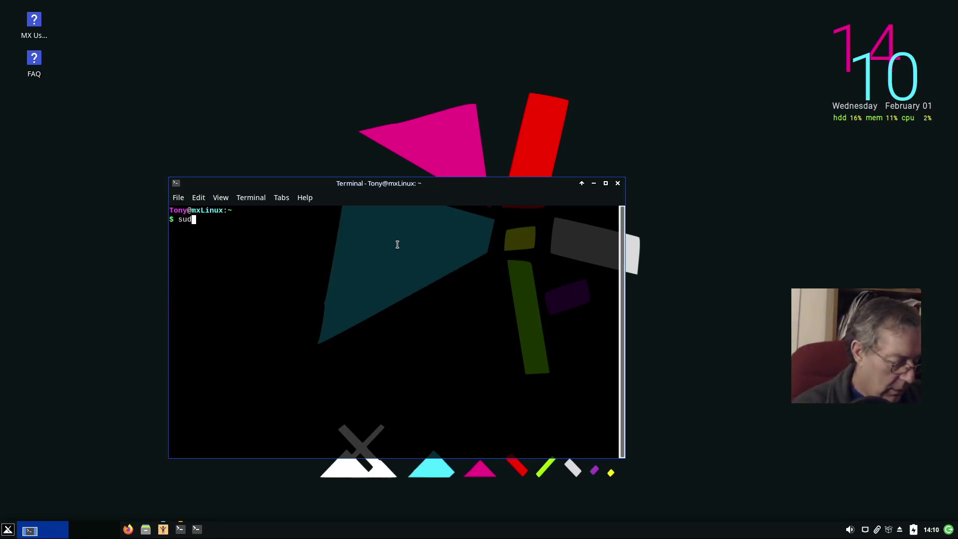
text(o apt)
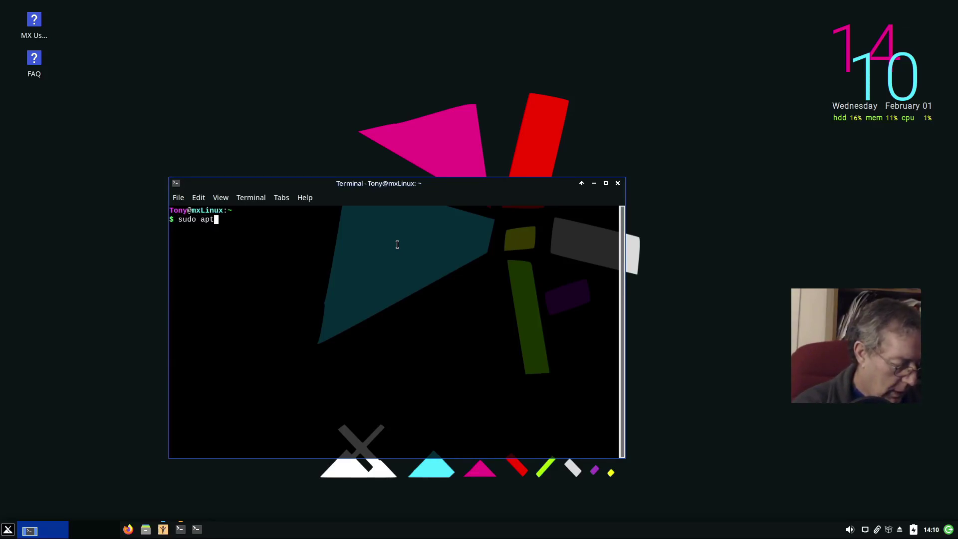
text( insta)
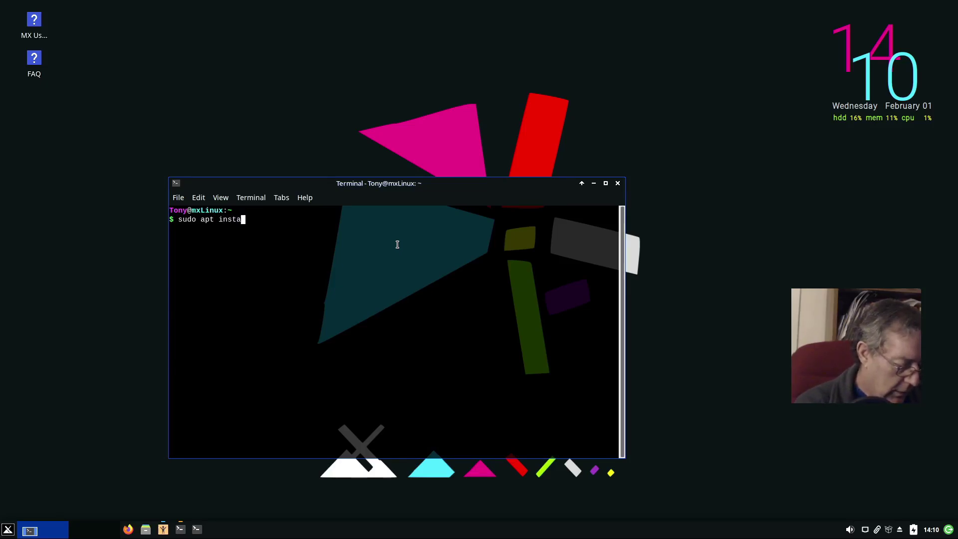
text(ll )
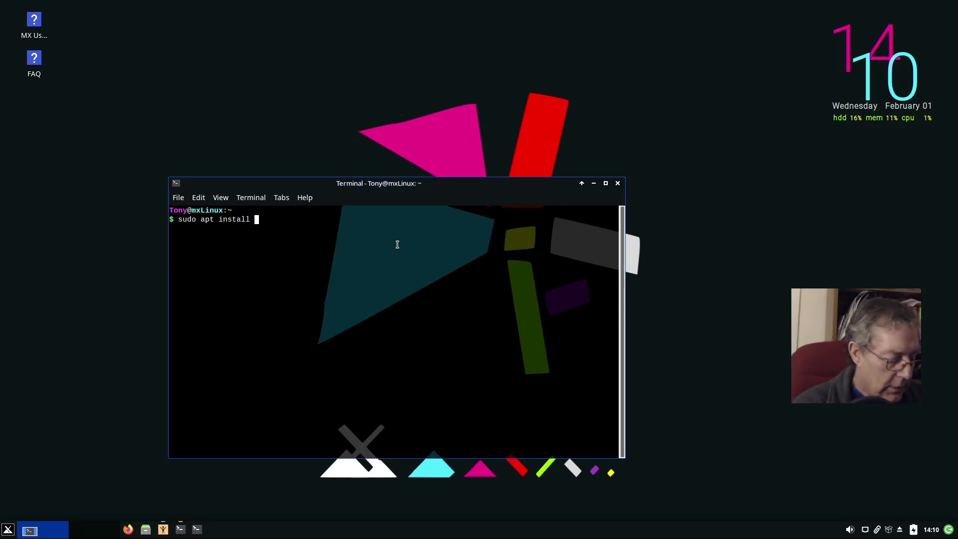
text(audac)
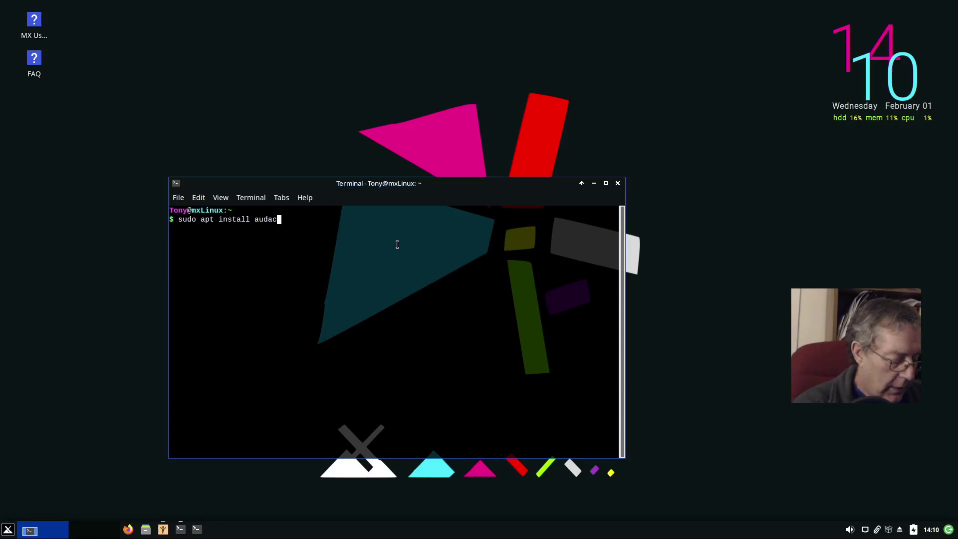
text(ity)
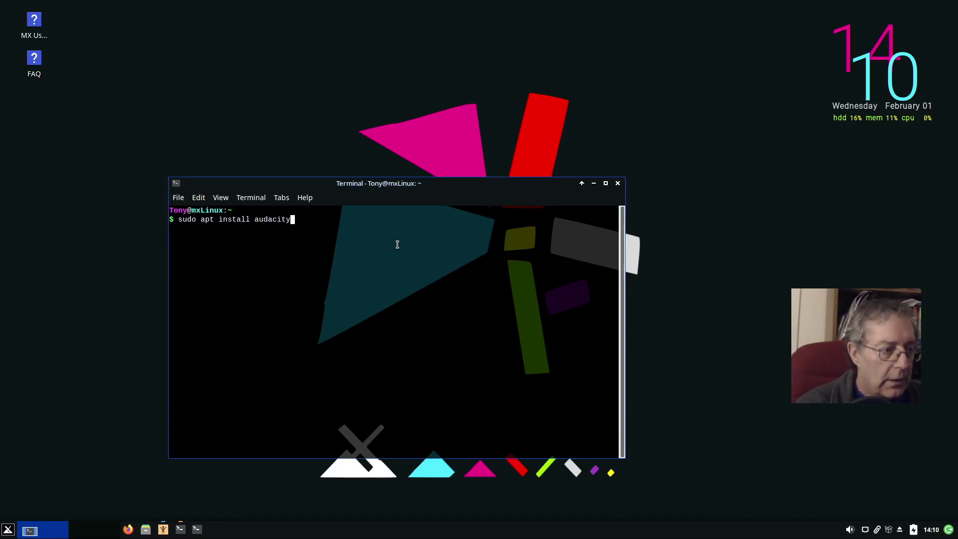
key(Return)
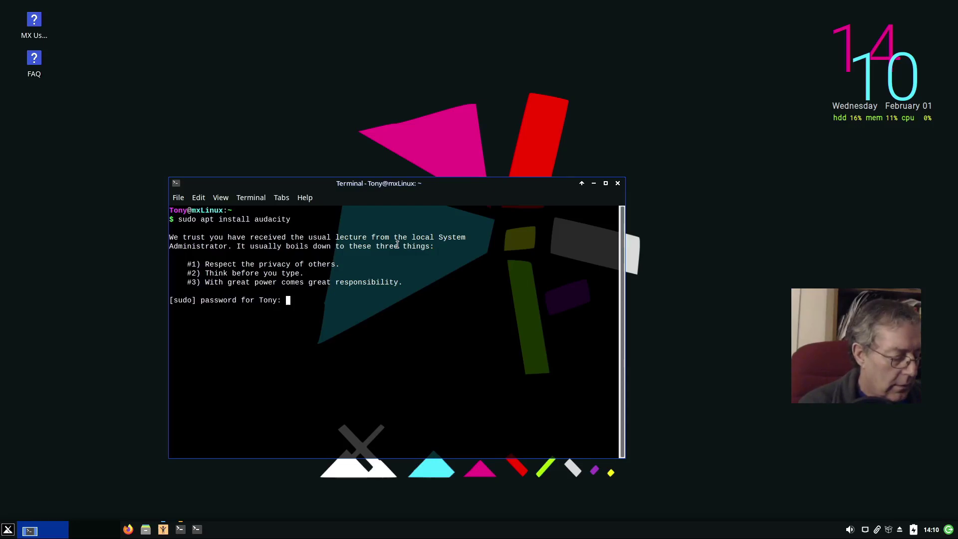
key(Return)
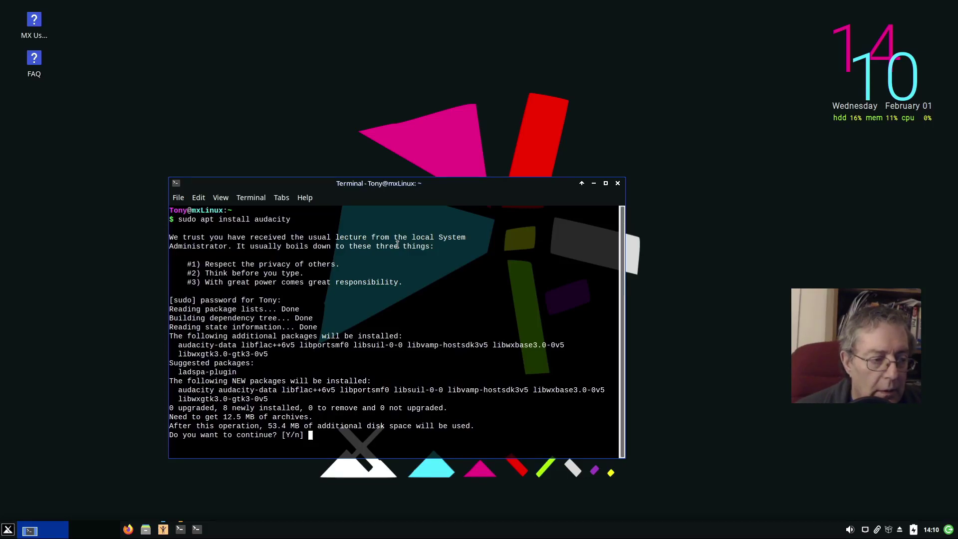
text(y)
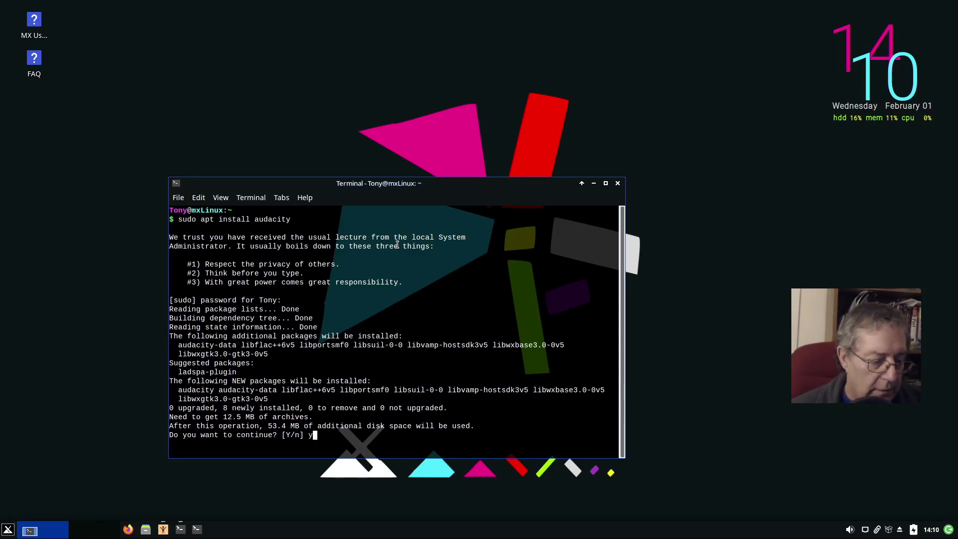
key(Return)
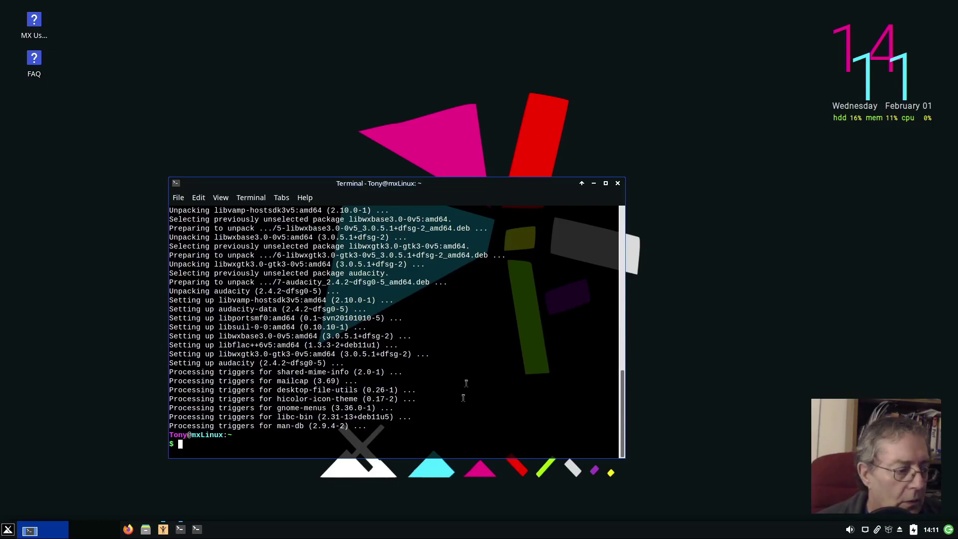
click(12, 531)
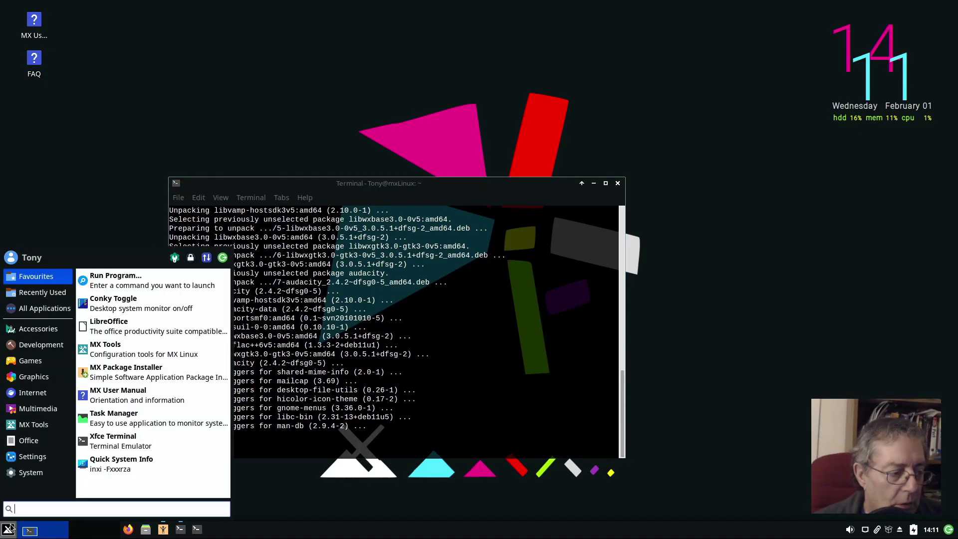
click(21, 392)
click(30, 408)
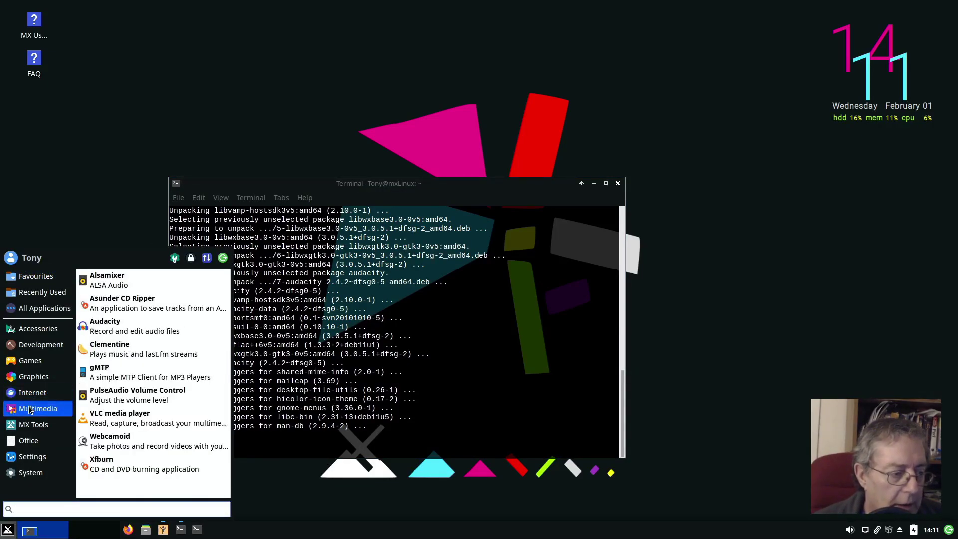
click(147, 329)
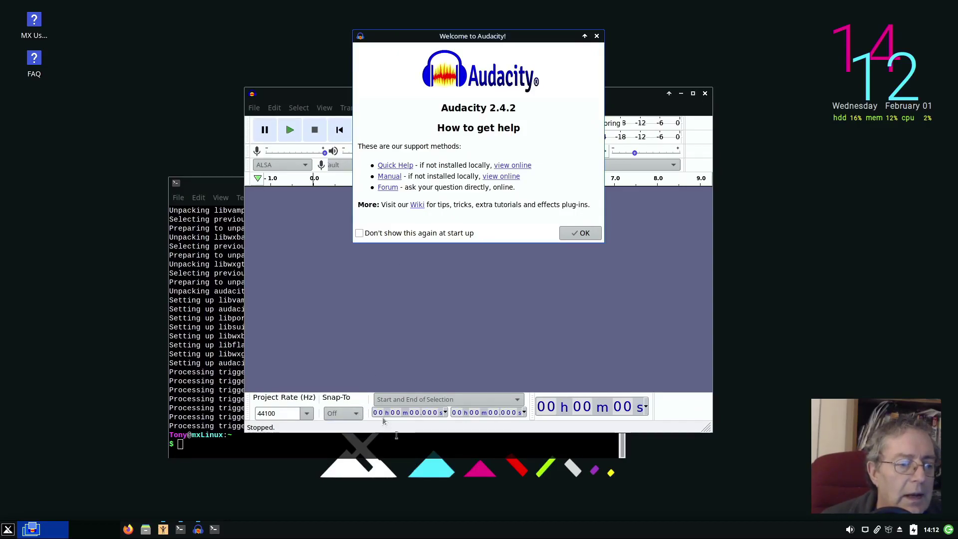
click(581, 233)
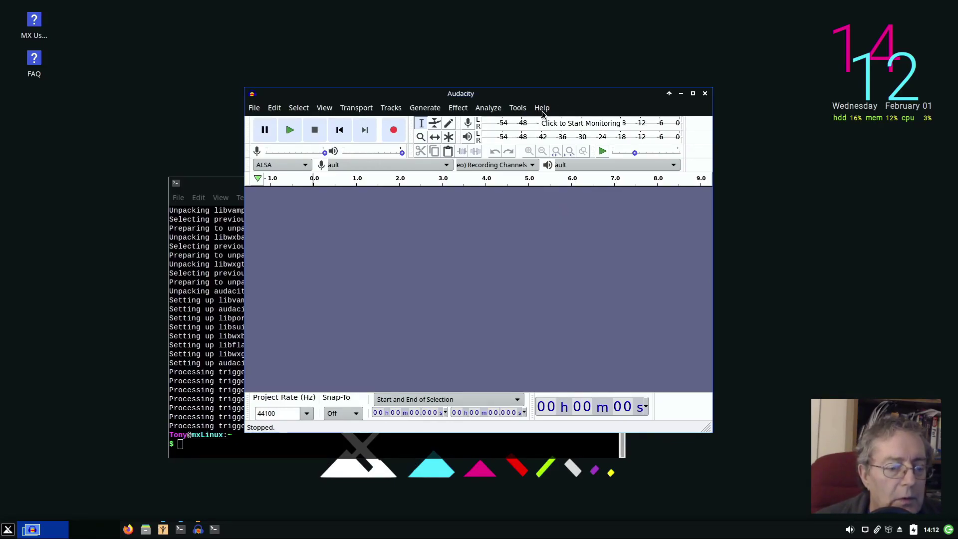
click(705, 94)
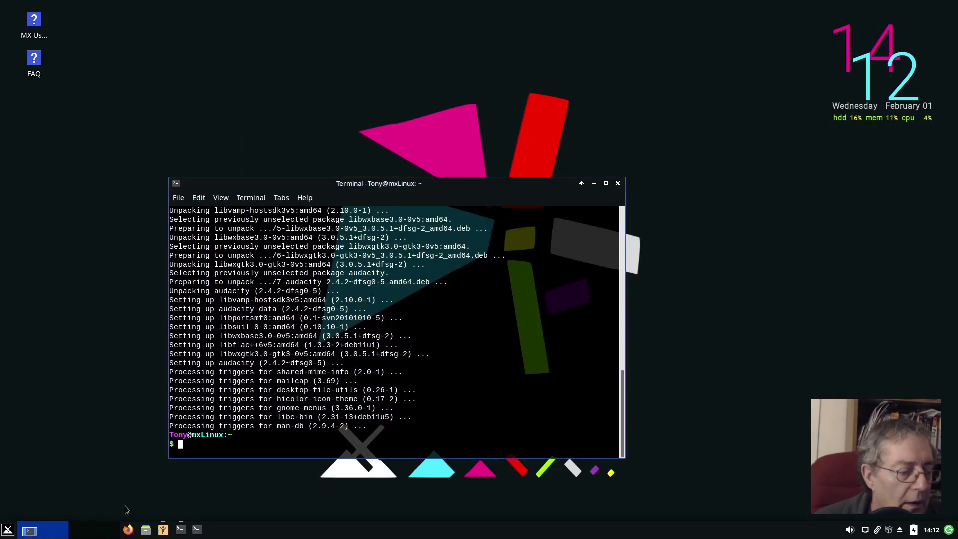
- Launch Synaptic Package Manager from the System category and authenticate with the administrator password
click(8, 528)
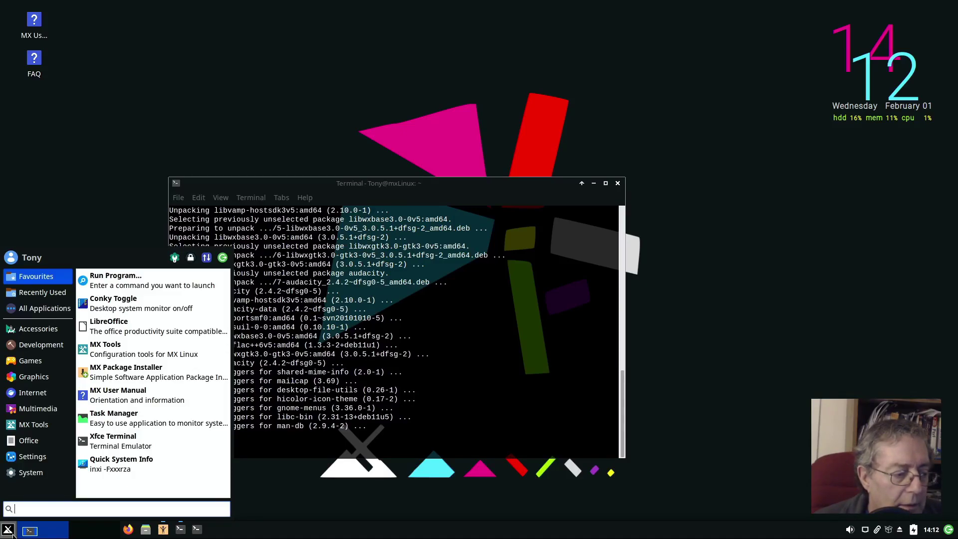
click(29, 473)
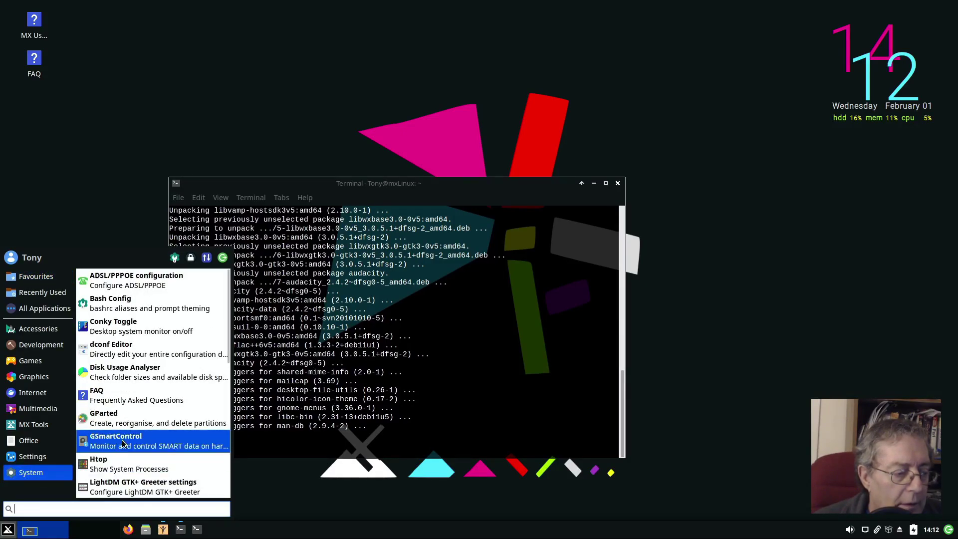
scroll(146, 454, down, 3)
scroll(146, 454, down, 5)
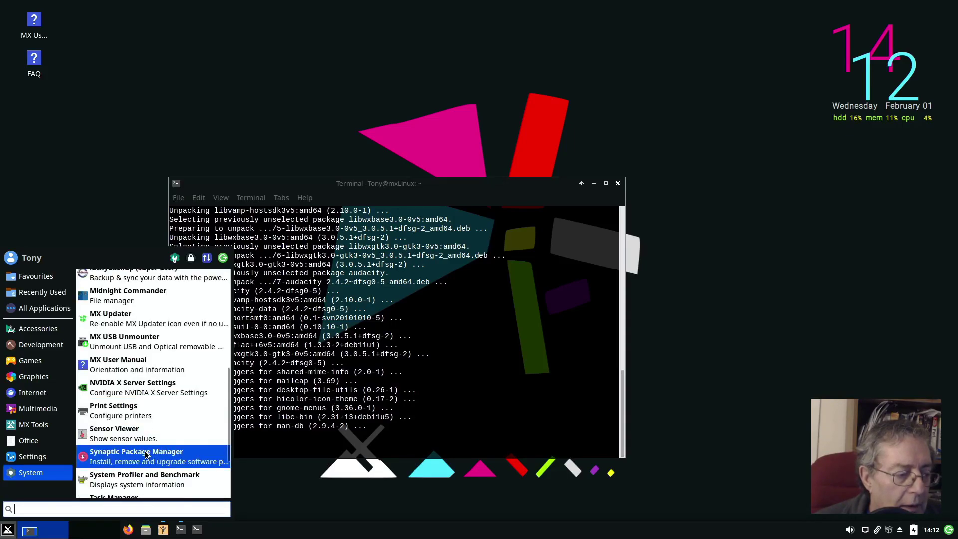
click(145, 455)
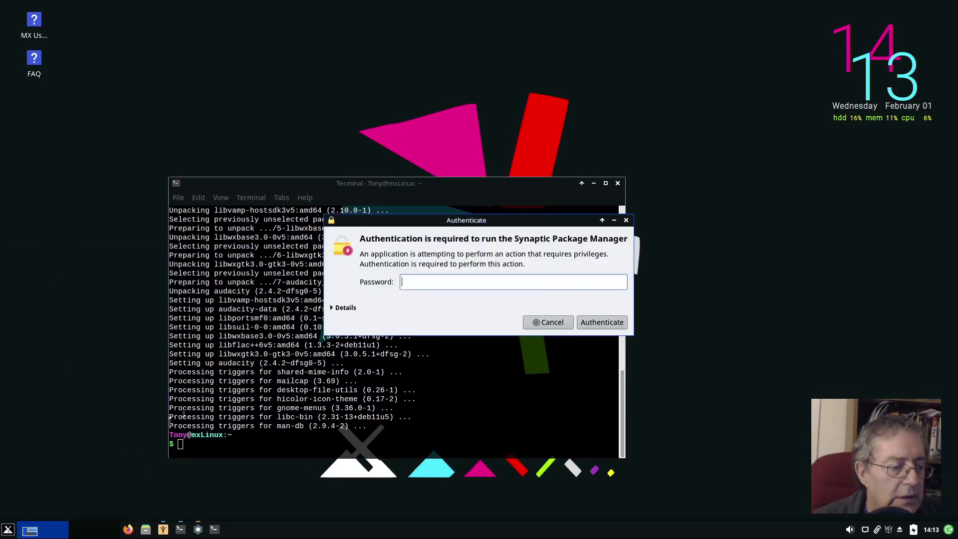
text(•)
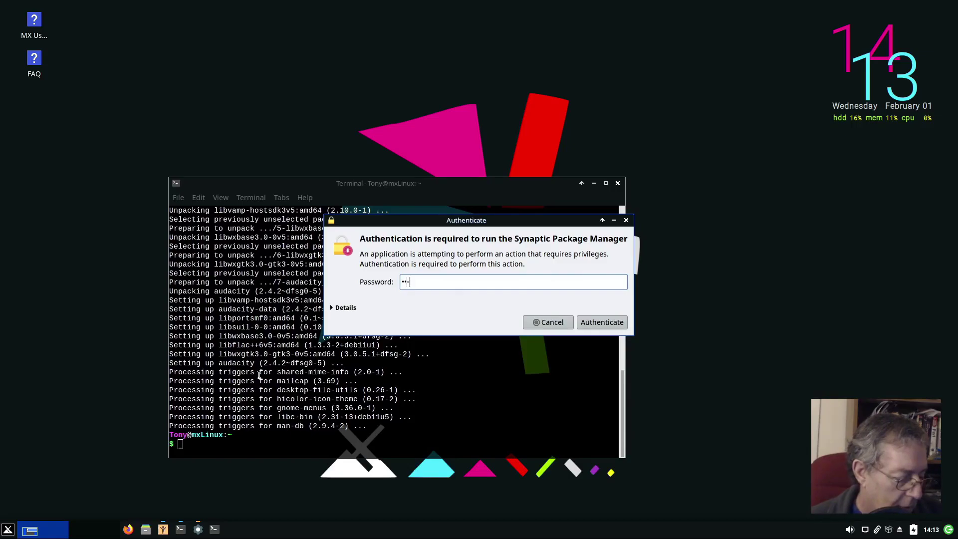
text(•••)
key(Return)
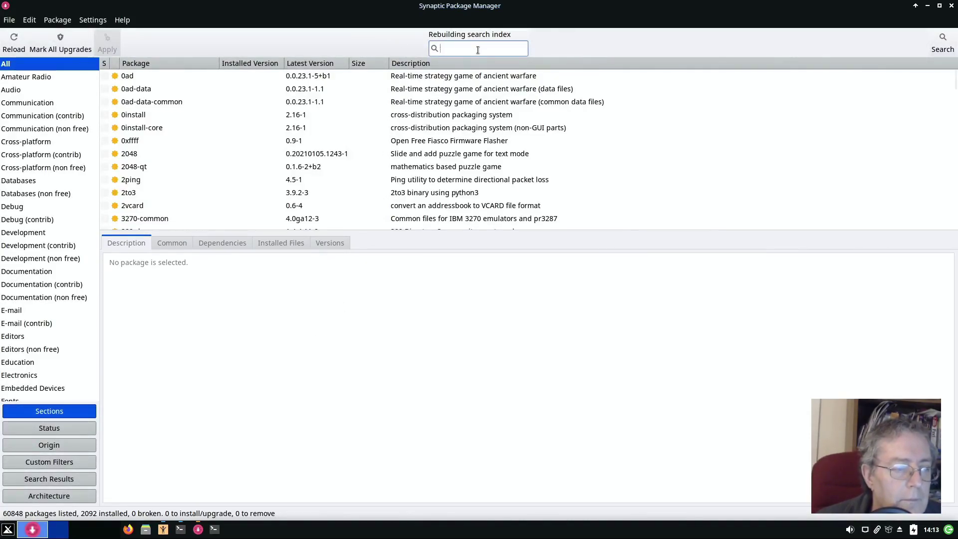
- Filter the package list for 'gimp' and mark the gimp package for installation
text(gi)
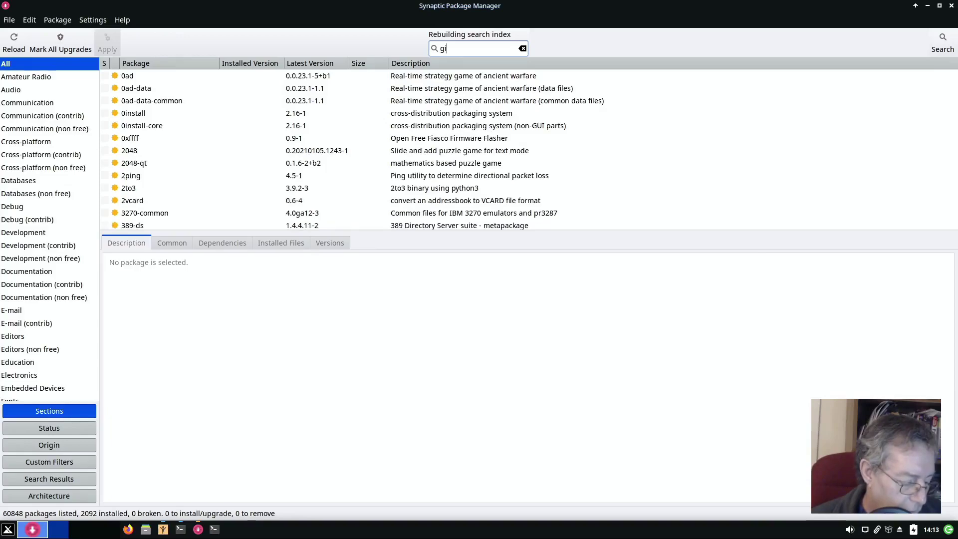
text(mp)
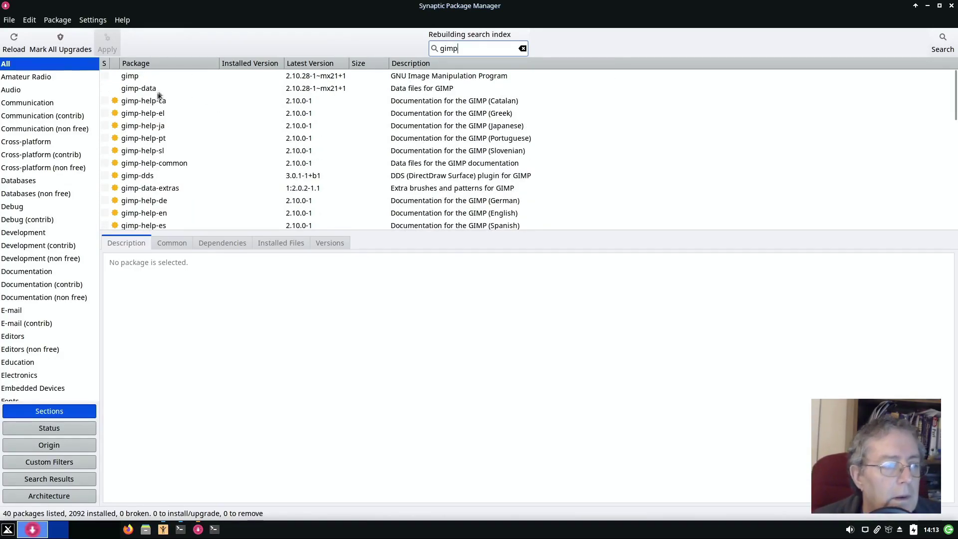
click(139, 78)
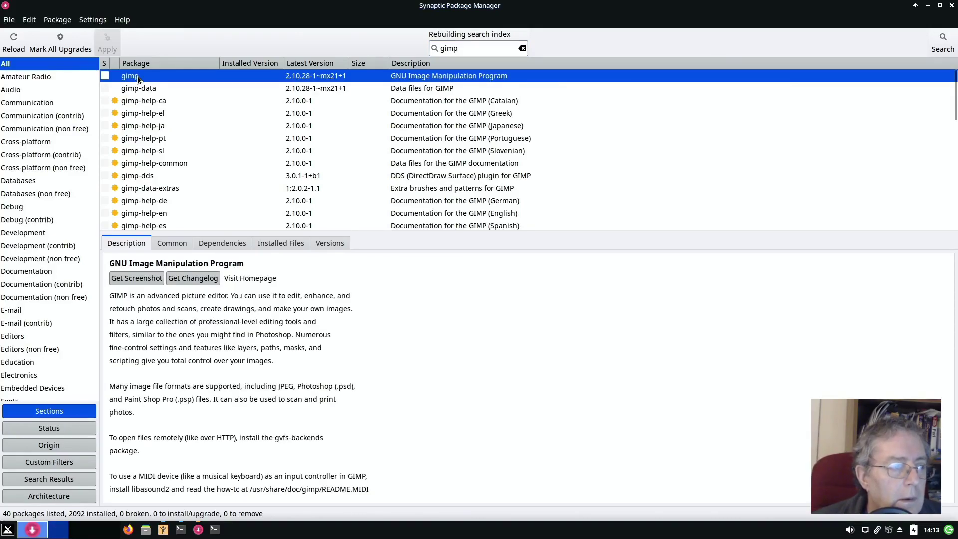
right_click(138, 77)
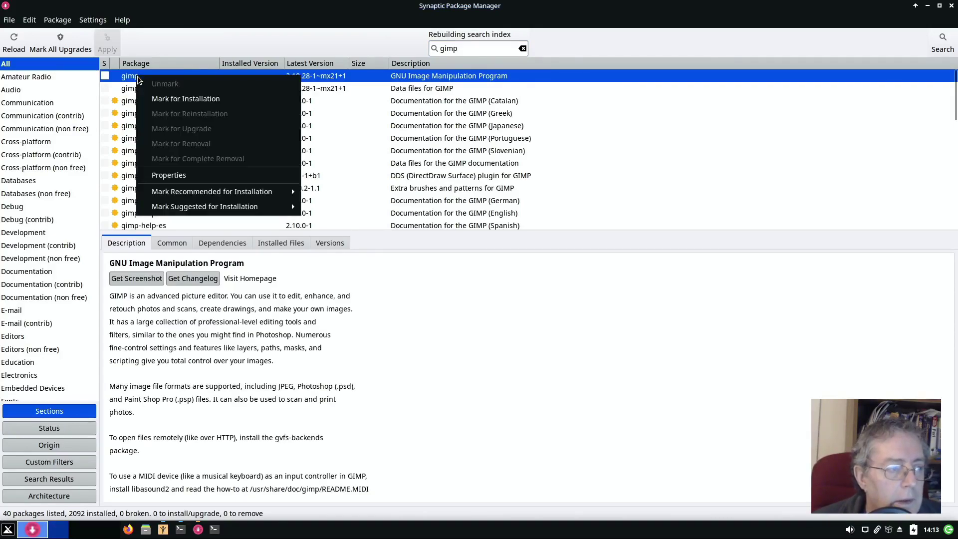
click(198, 102)
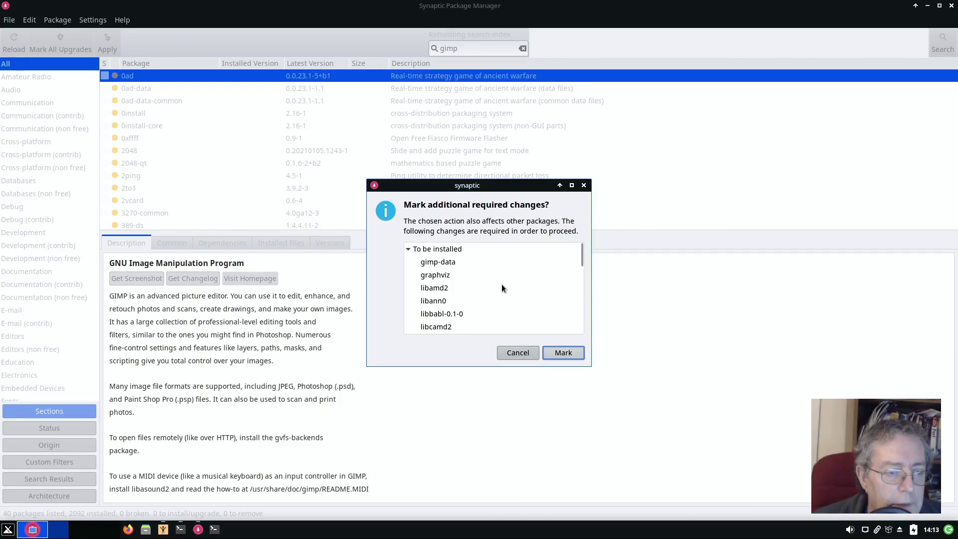
scroll(502, 288, down, 1)
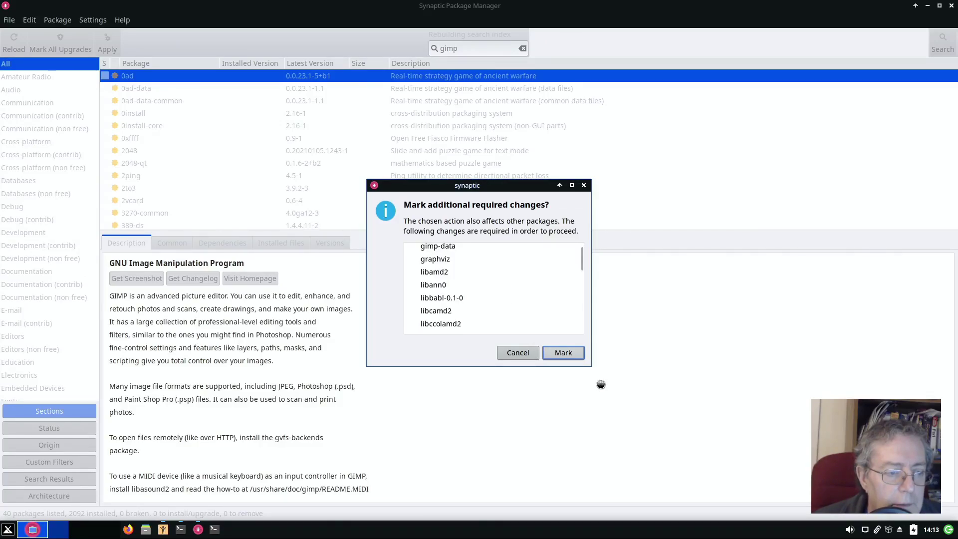
- Accept gimp's 26 required extra packages, apply the changes, and dismiss the completion notice
click(556, 353)
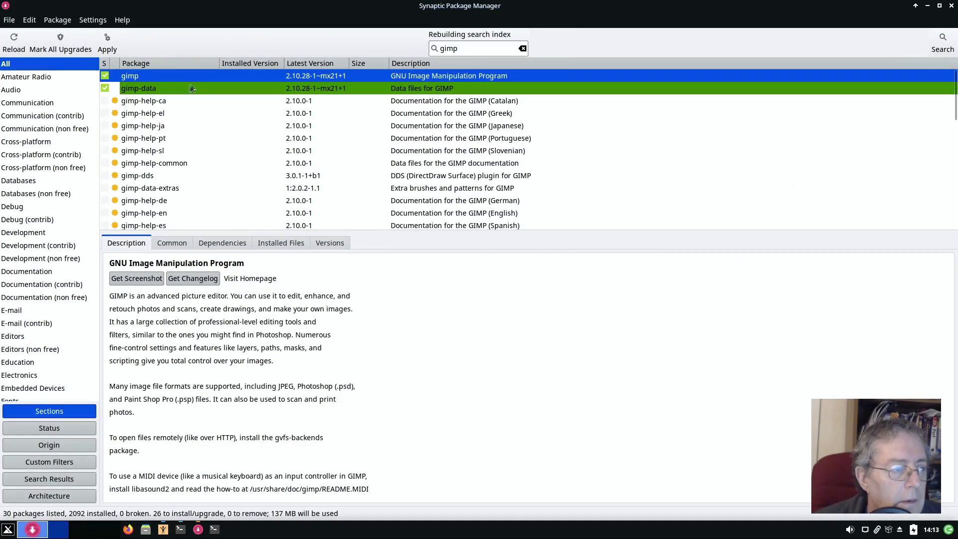
click(107, 44)
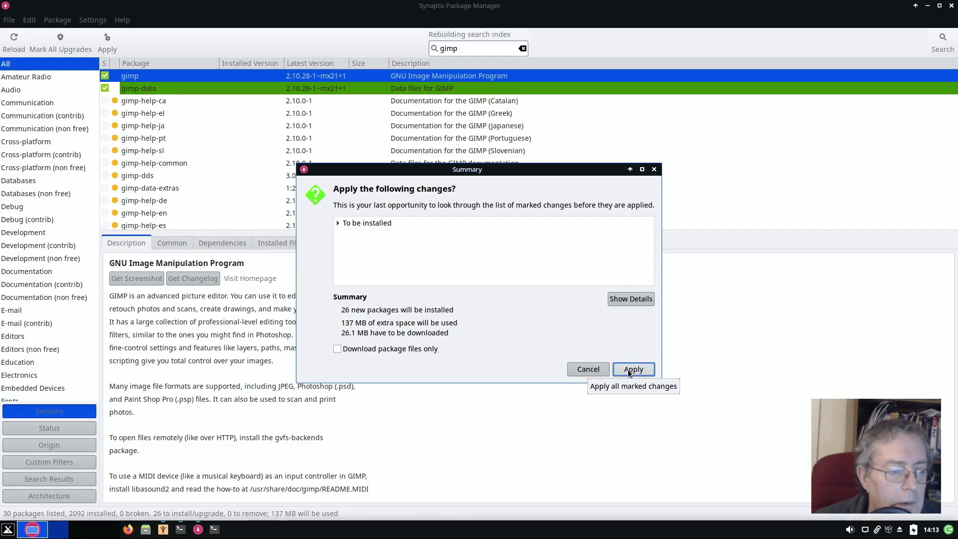
click(633, 370)
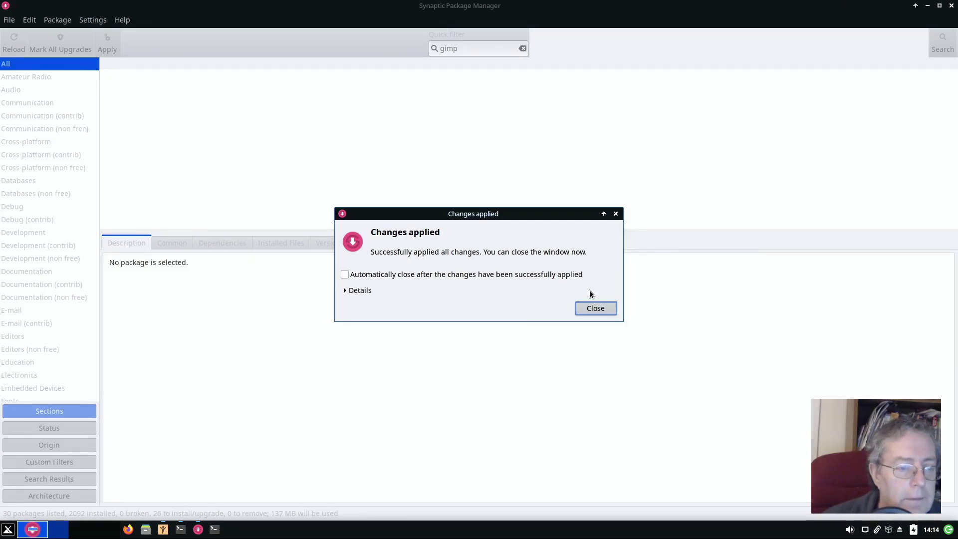
click(597, 313)
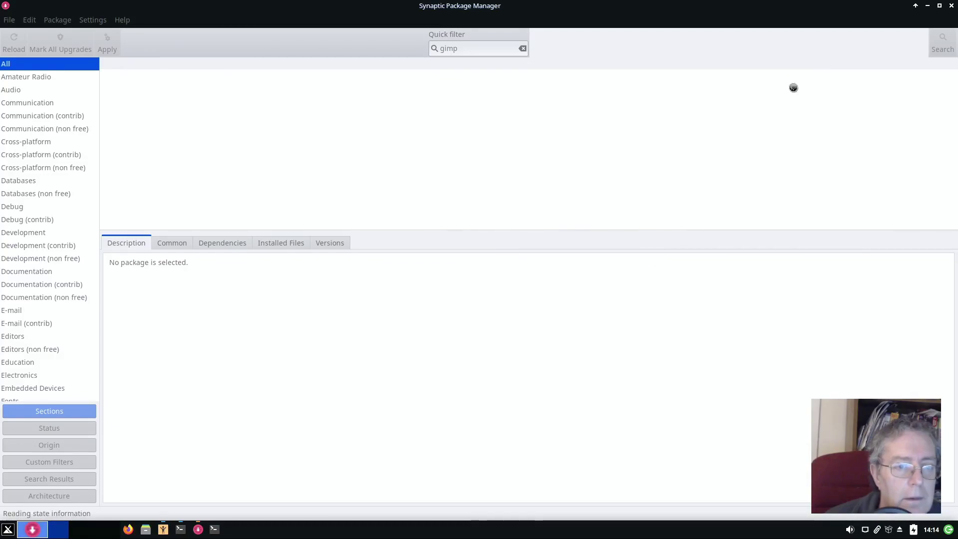
click(953, 6)
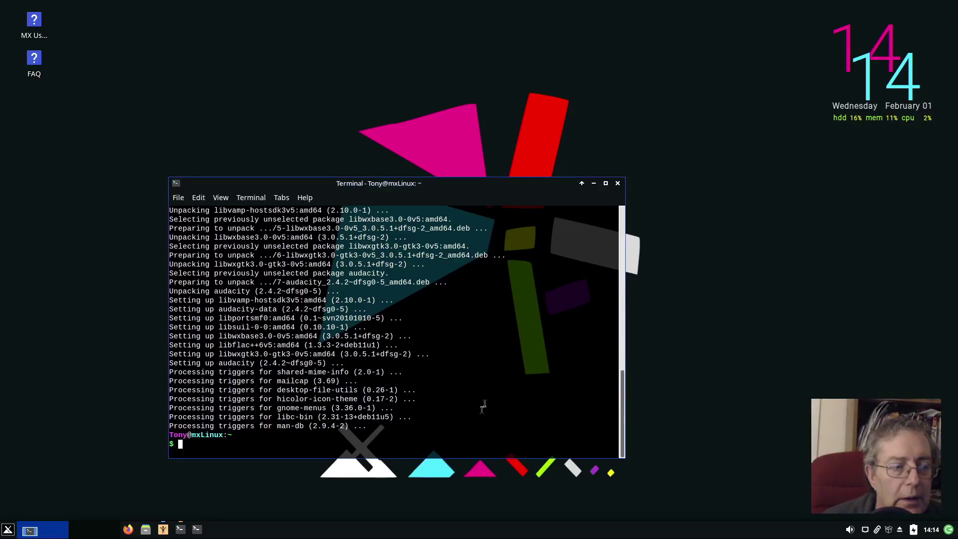
click(7, 529)
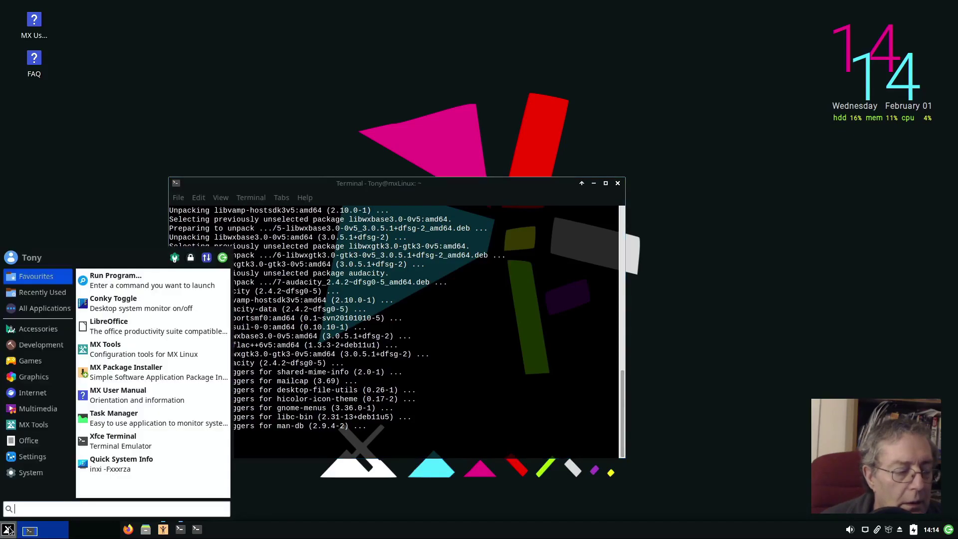
click(38, 408)
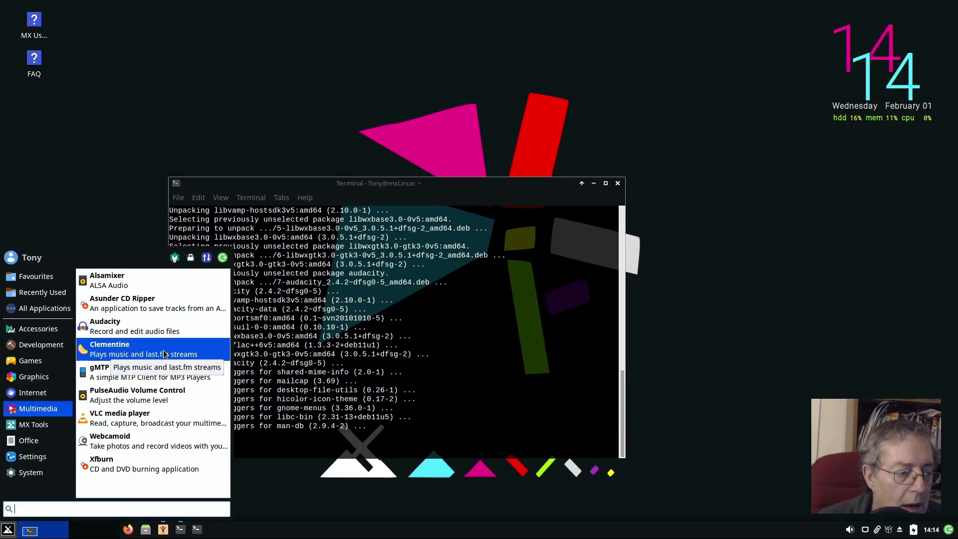
click(33, 376)
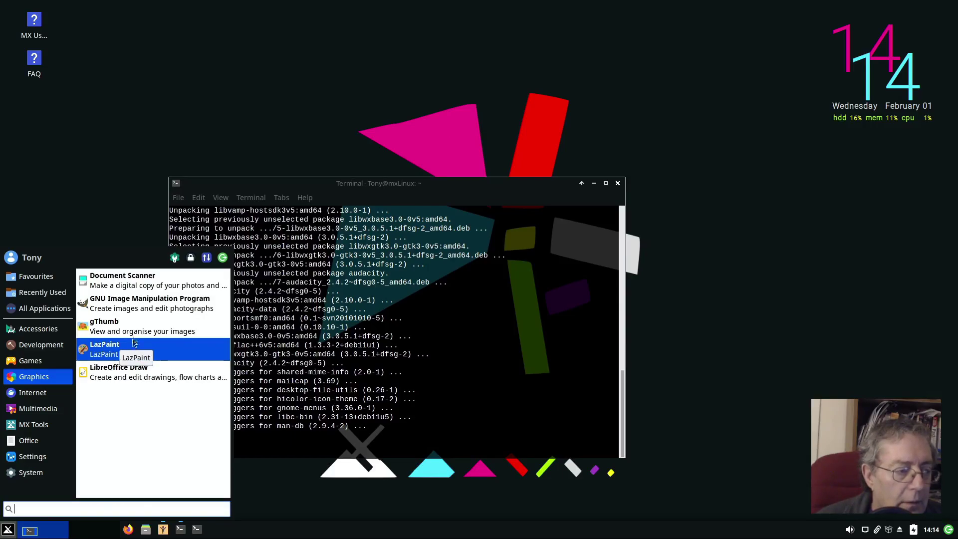
click(133, 304)
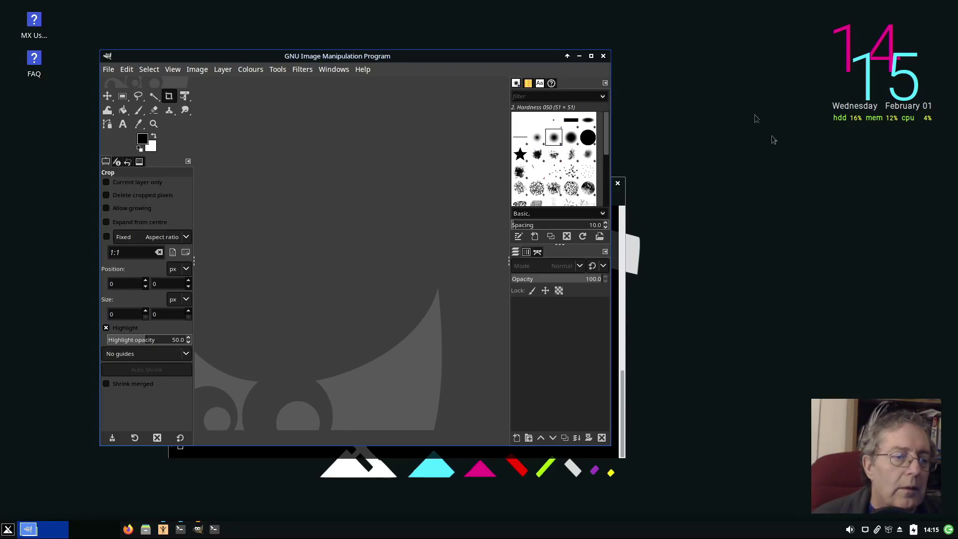
click(605, 56)
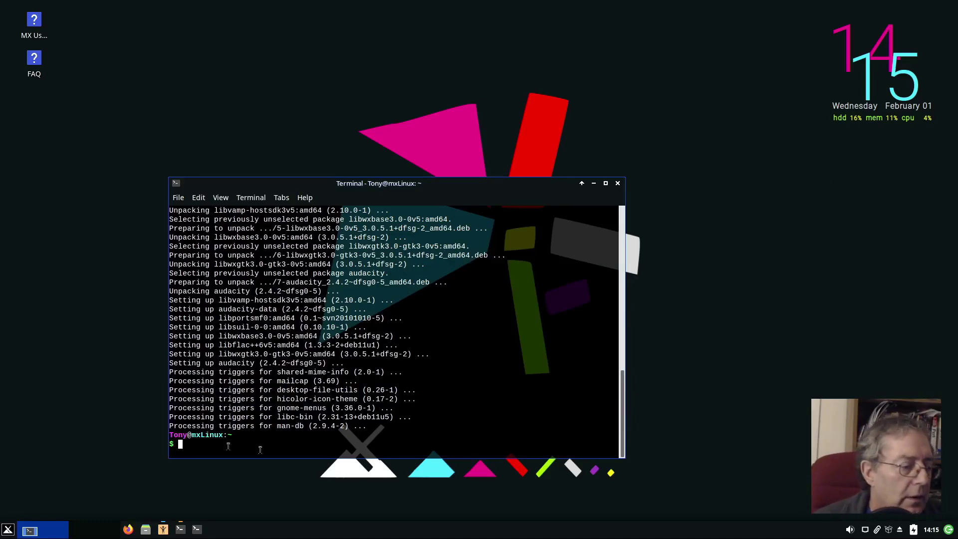
- Launch MX Package Installer from the Whisker menu and authenticate with the password
click(3, 536)
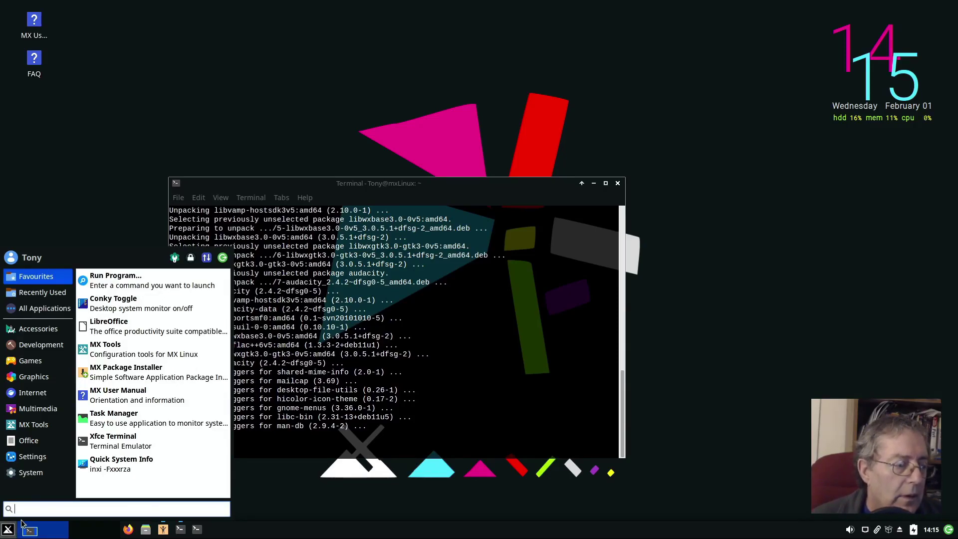
click(143, 379)
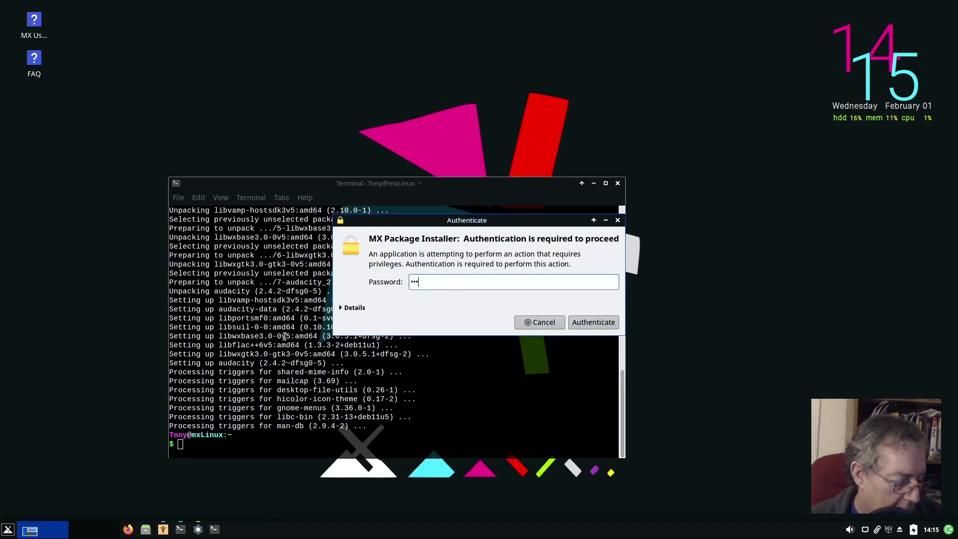
key(Return)
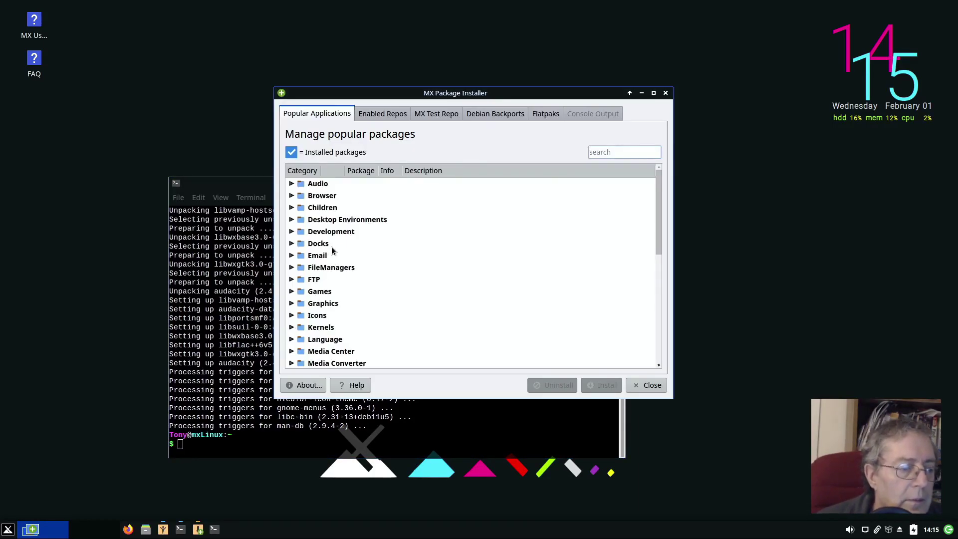
- Tick Kdenlive under the Video category, review its package info, and start the install
scroll(333, 248, down, 3)
scroll(333, 254, down, 1)
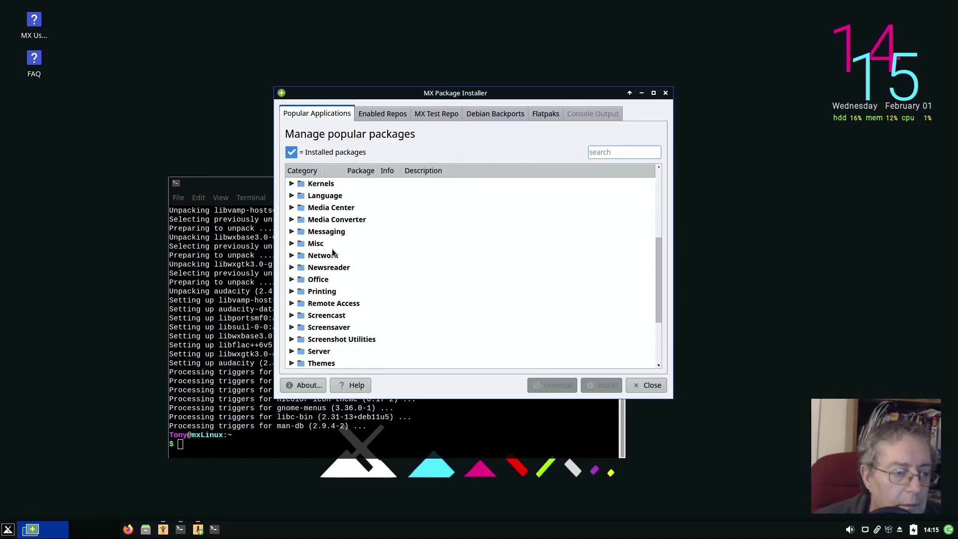
scroll(332, 249, down, 3)
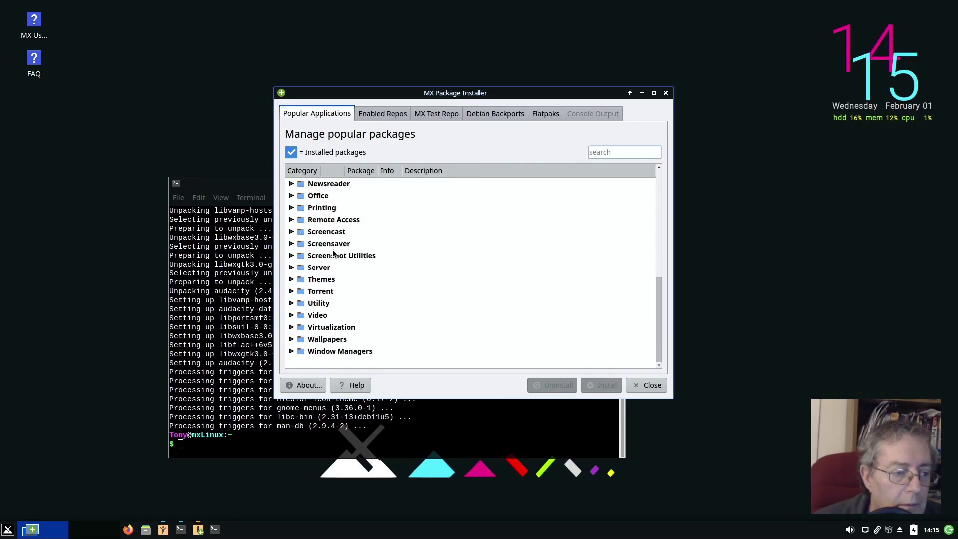
click(292, 316)
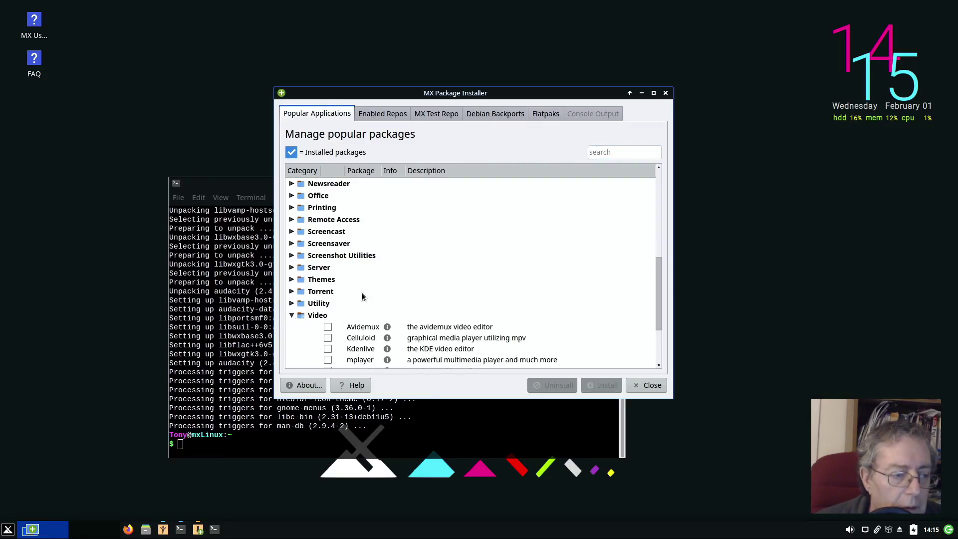
scroll(362, 295, down, 3)
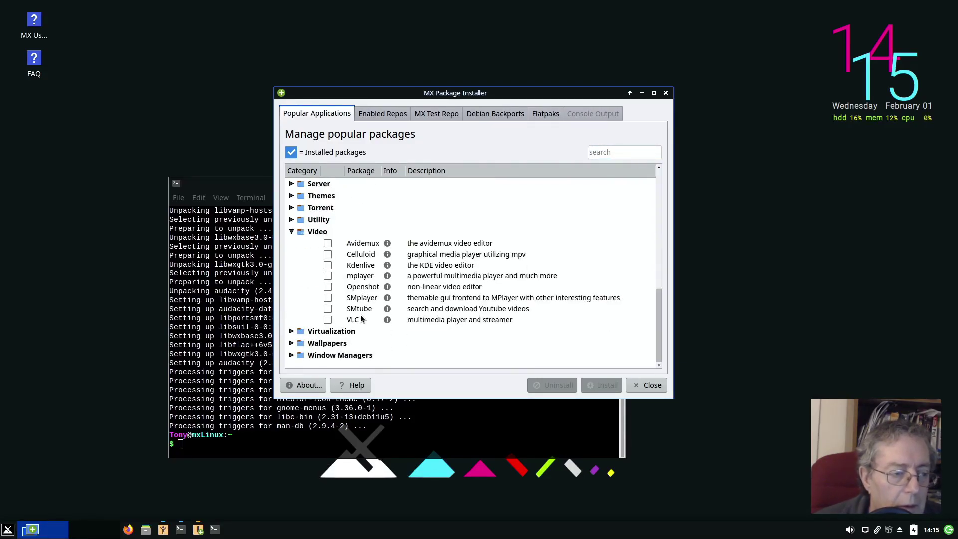
click(329, 265)
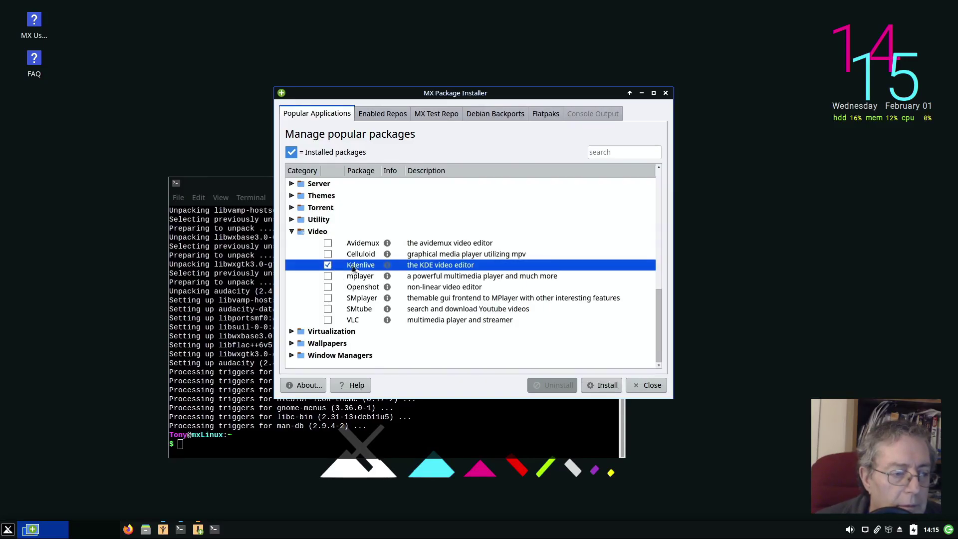
click(387, 268)
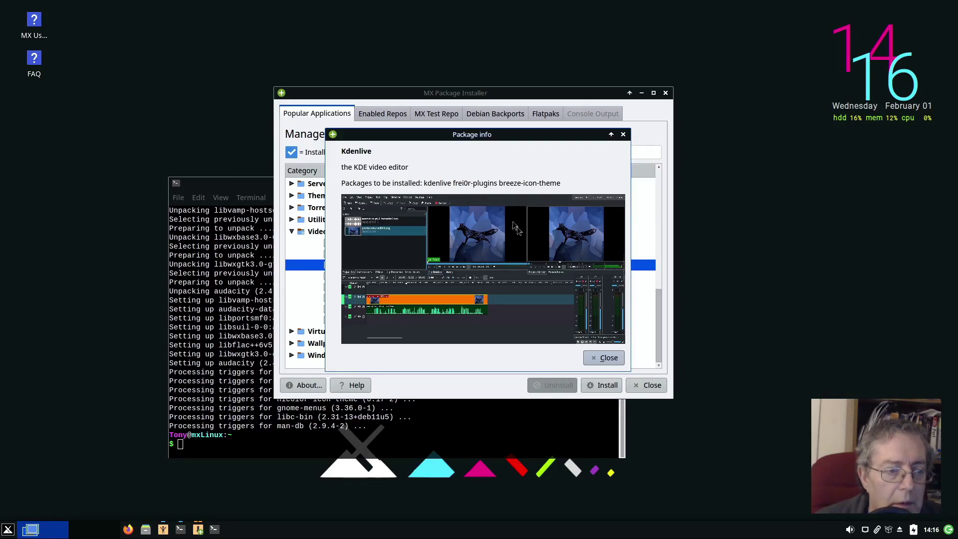
click(601, 358)
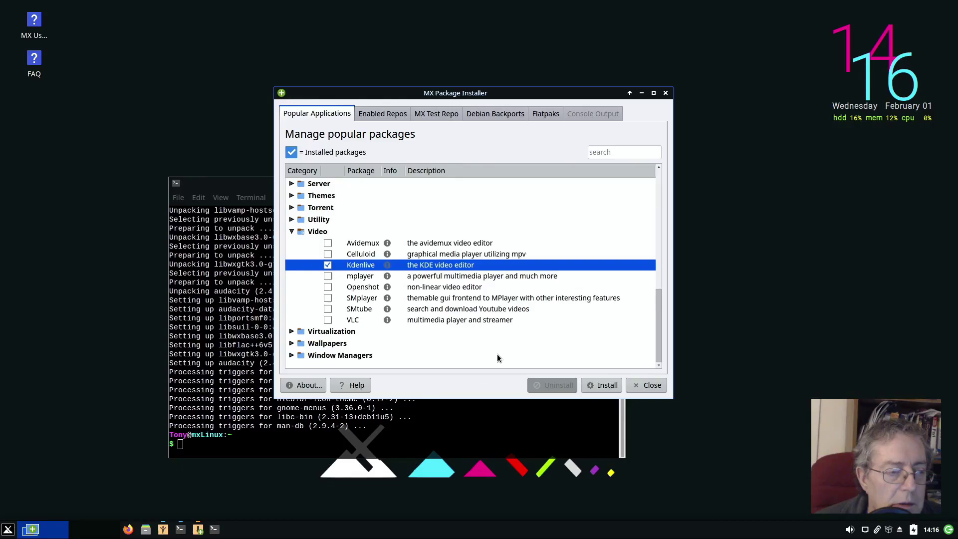
click(594, 385)
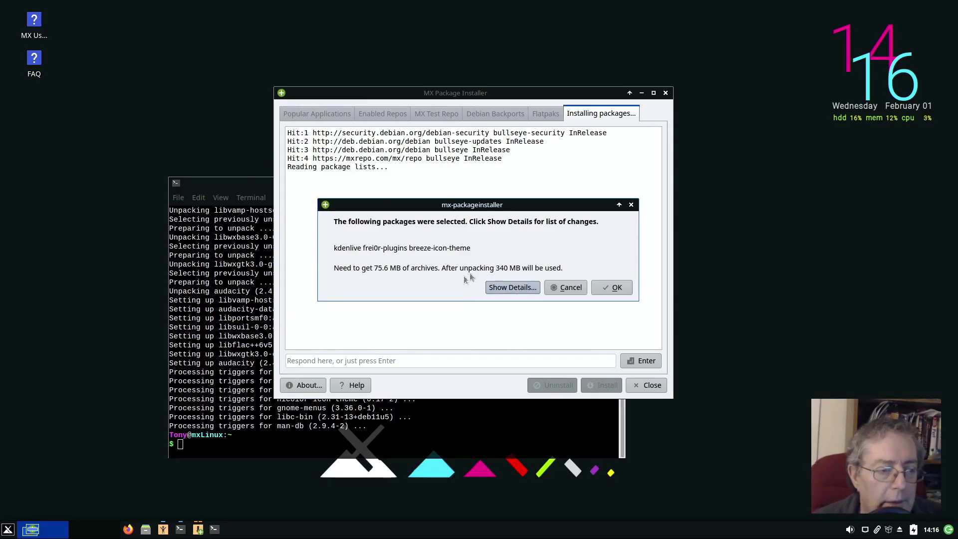
- Confirm installing kdenlive, frei0r-plugins and breeze-icon-theme, then acknowledge the Done message
click(605, 287)
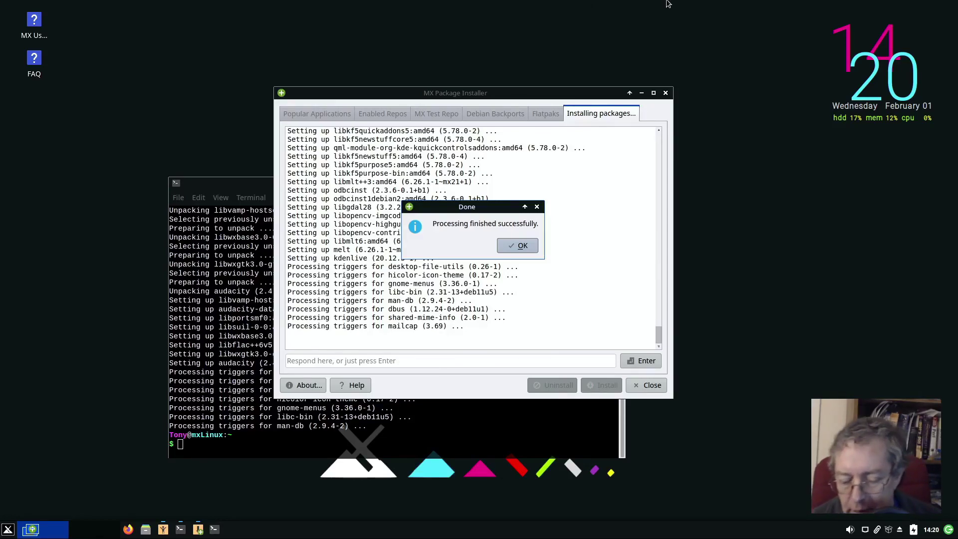
click(521, 245)
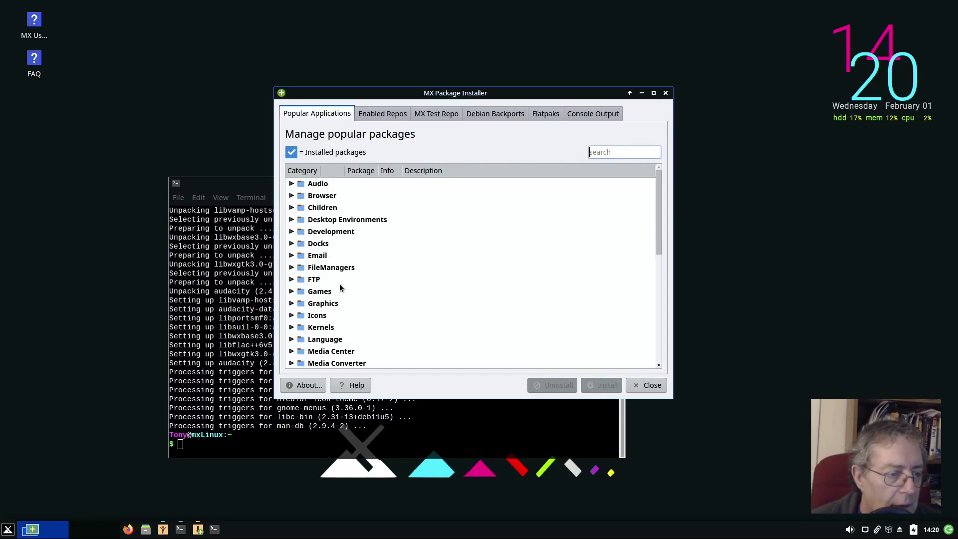
- Launch Kdenlive from the Multimedia section of the Whisker menu and maximize its window
click(7, 532)
click(34, 409)
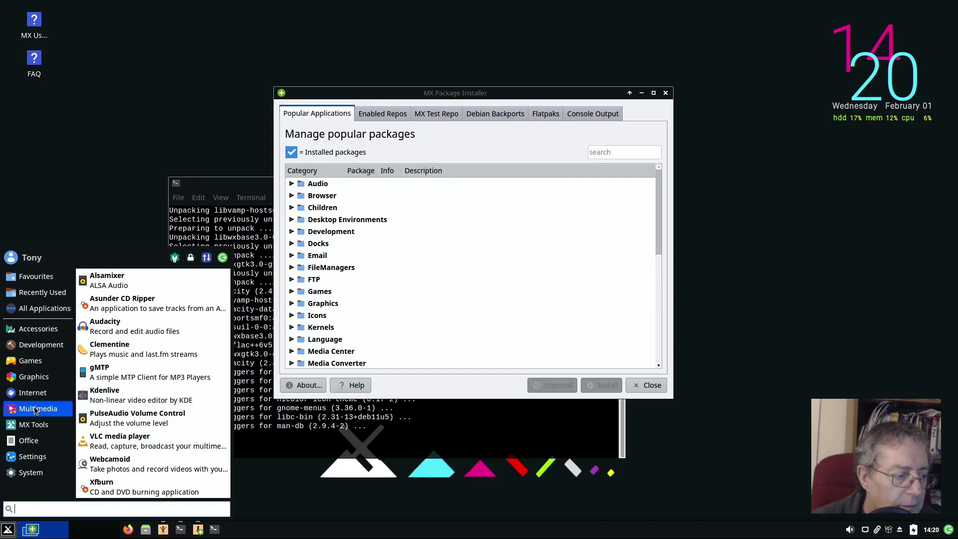
click(117, 399)
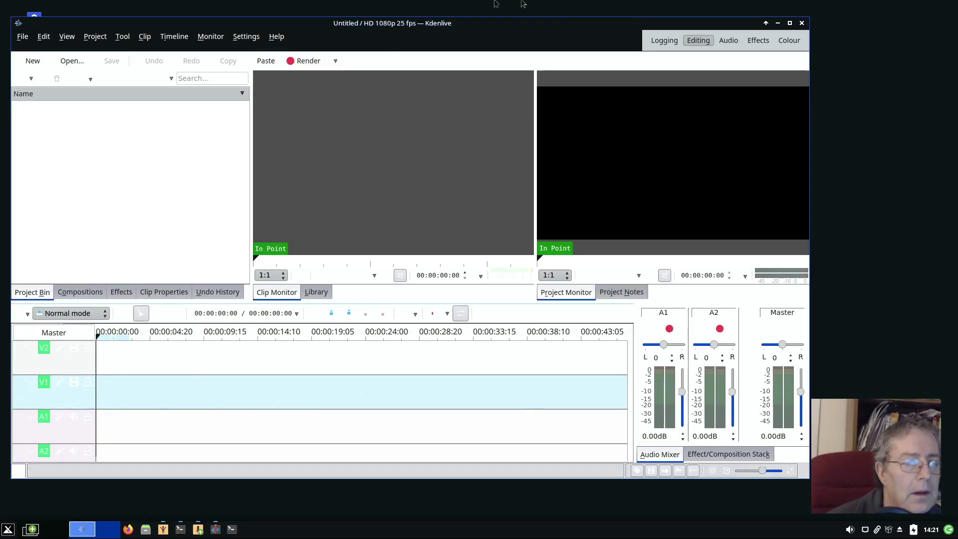
click(790, 24)
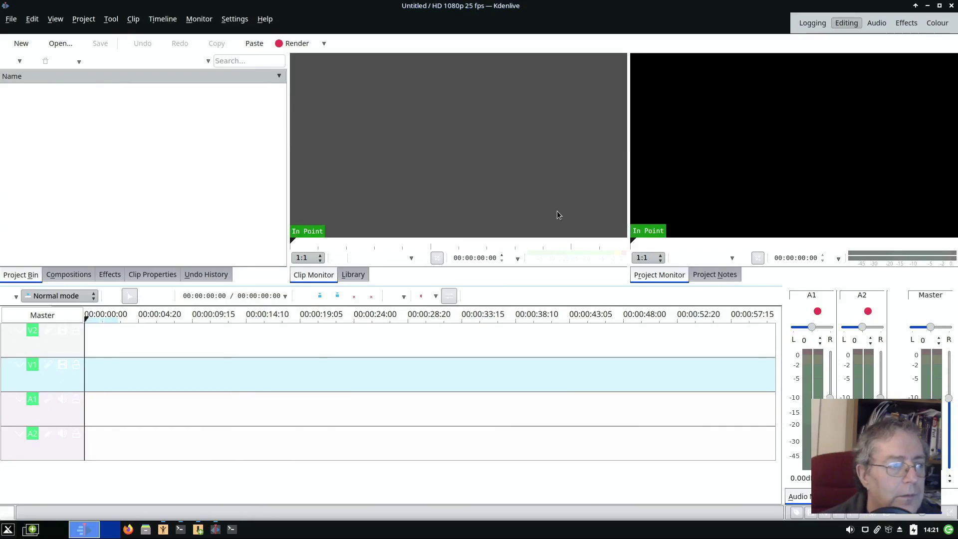
- Browse Kdenlive's Settings > Style and Colour Theme submenus, where only the Default theme is listed
click(236, 20)
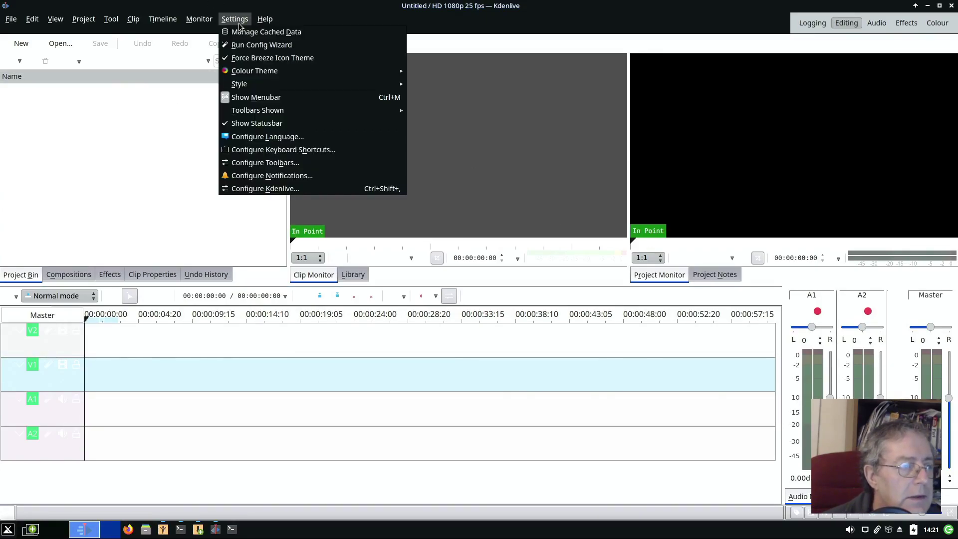
mouse_move(374, 81)
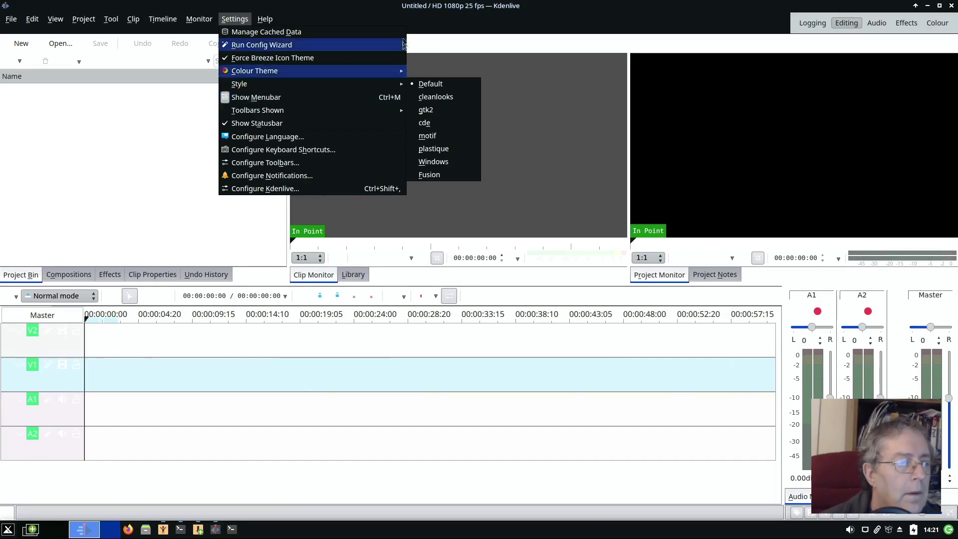
mouse_move(405, 71)
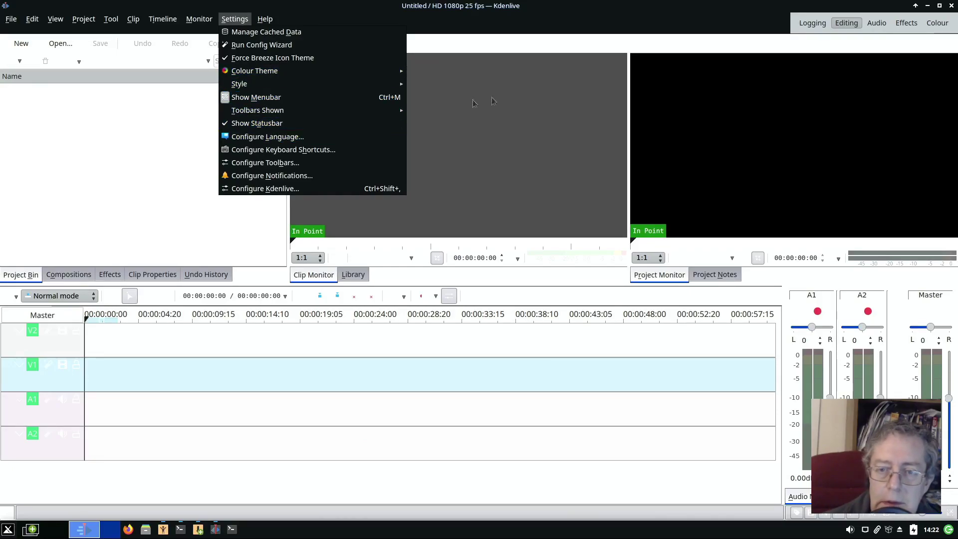
mouse_move(341, 113)
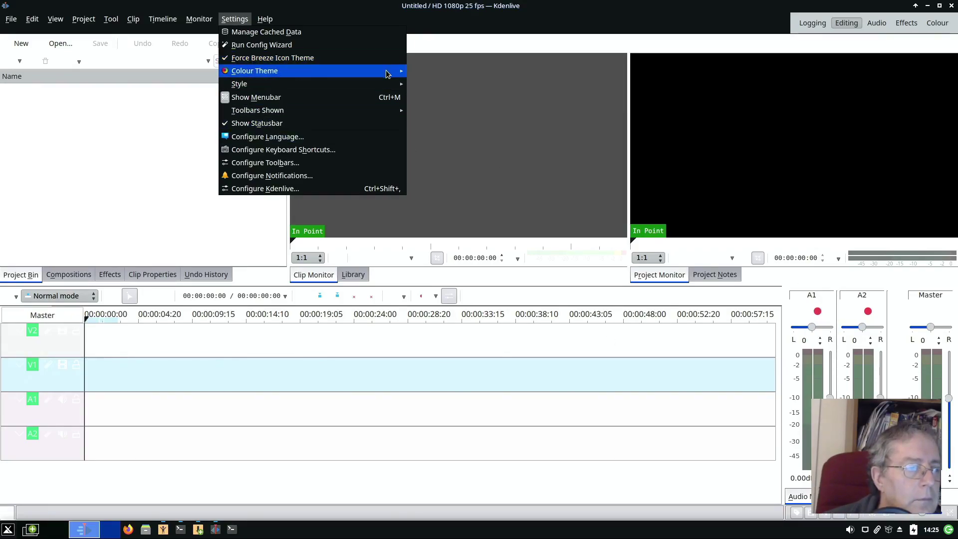
mouse_move(400, 84)
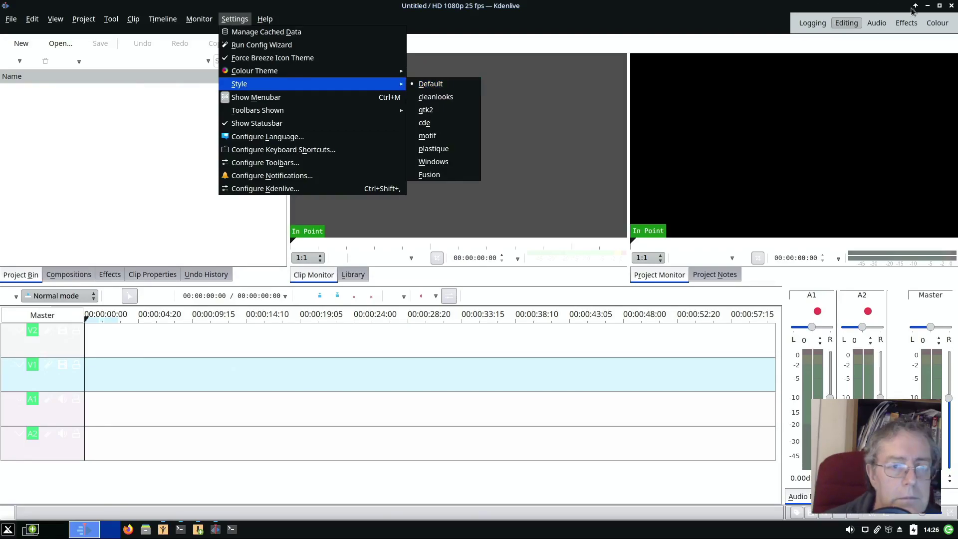
- Close Kdenlive and return to the MX Package Installer window from the taskbar
click(951, 7)
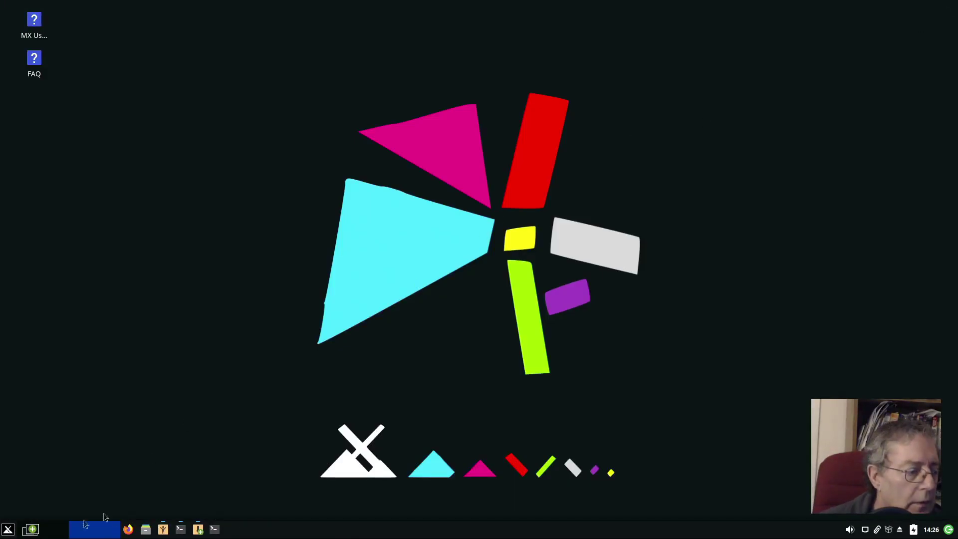
click(31, 529)
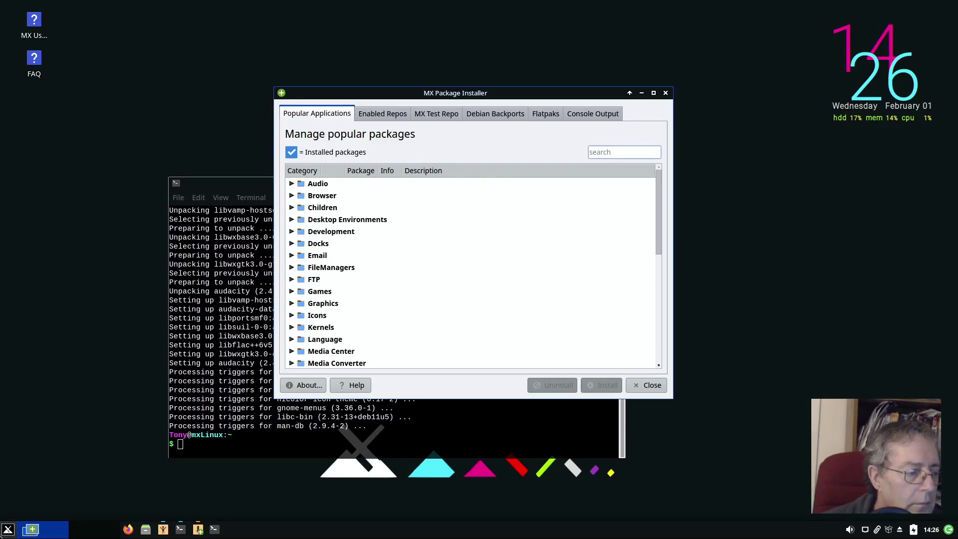
- Browse the Whisker menu's System category down to Synaptic Package Manager
click(3, 533)
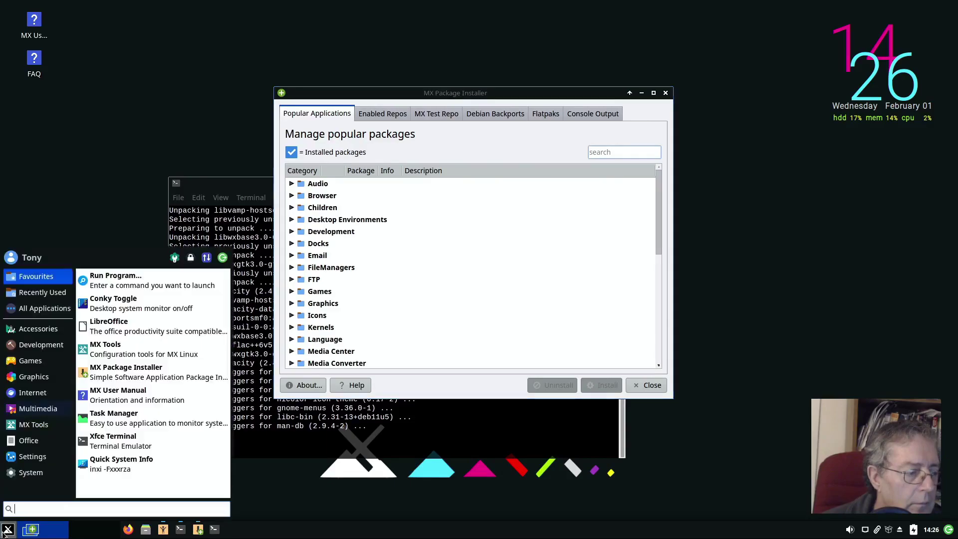
click(20, 478)
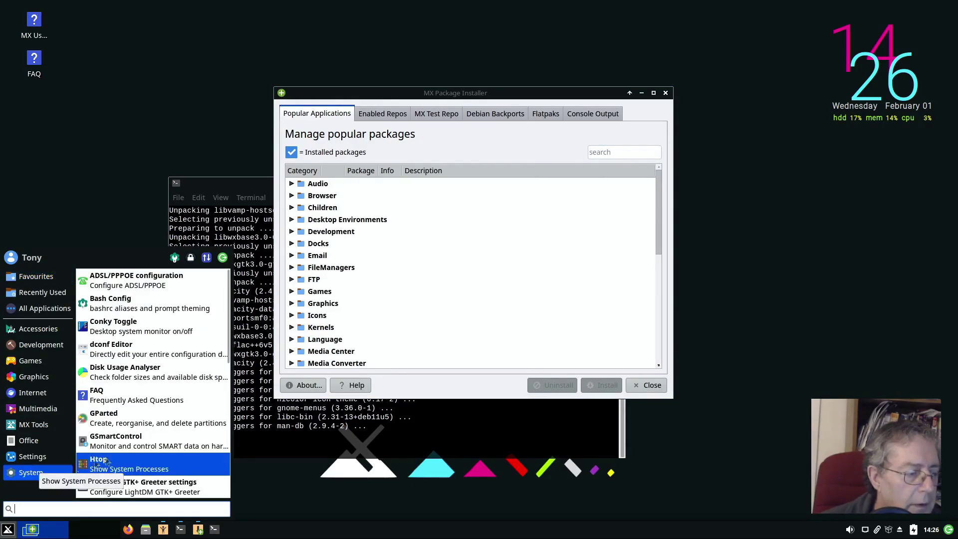
scroll(147, 436, down, 8)
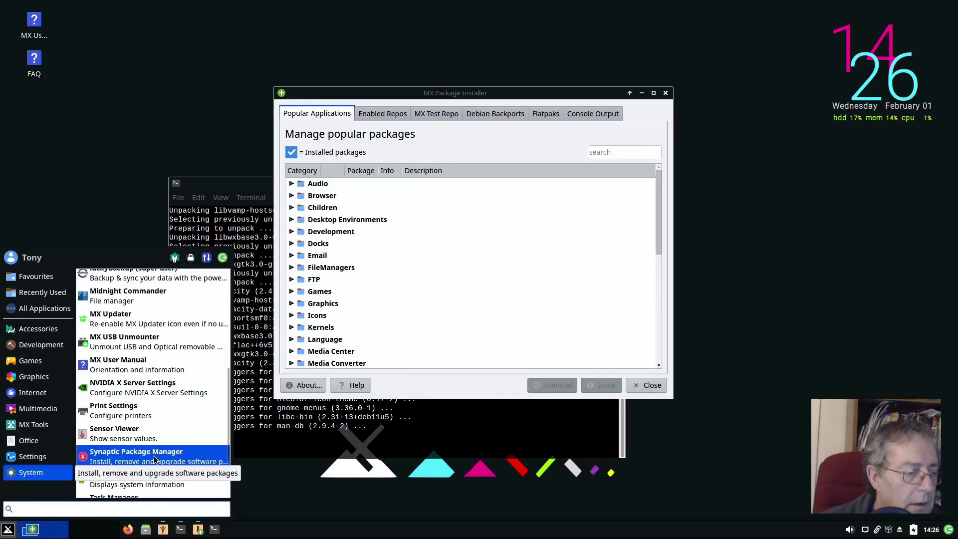
scroll(165, 449, down, 1)
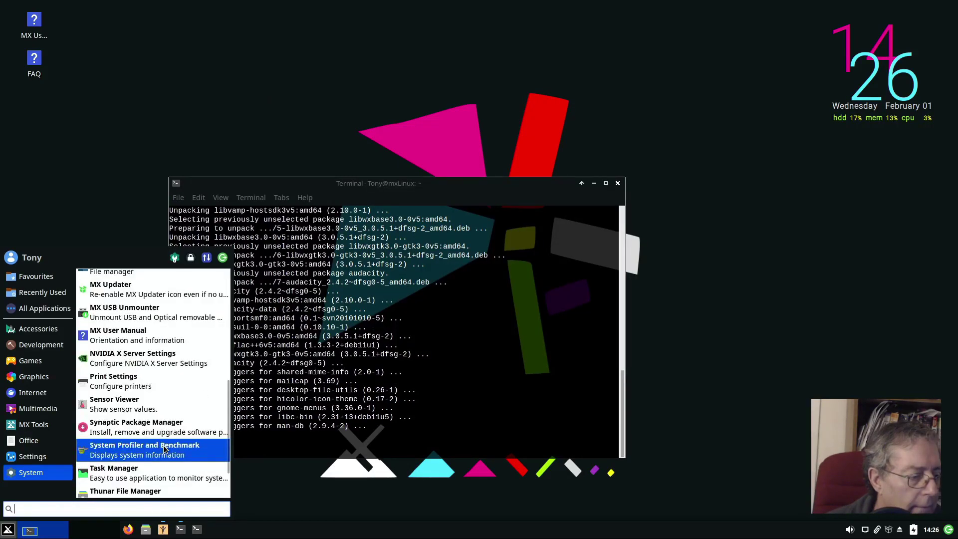
- Launch Synaptic with authentication and quick-filter for 'breez' to select the breeze package
click(165, 437)
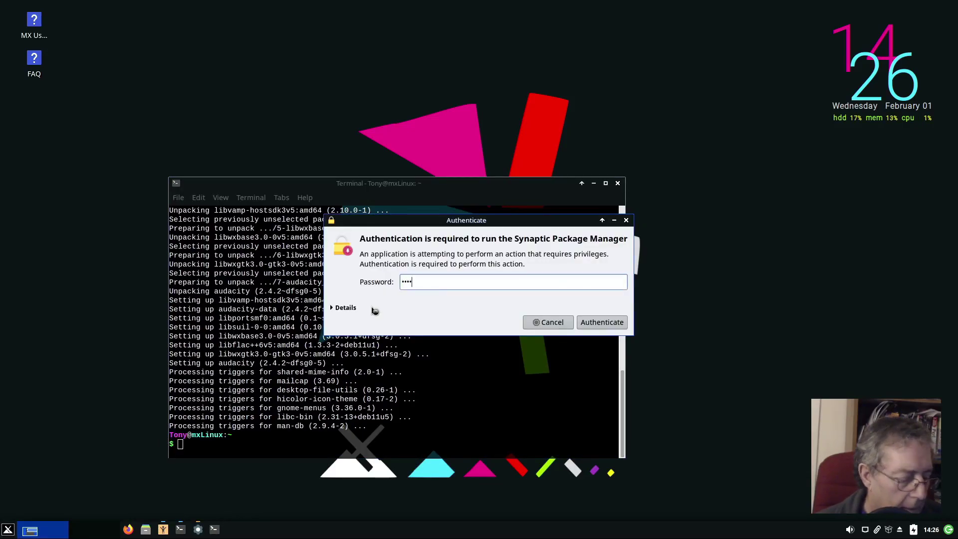
key(Return)
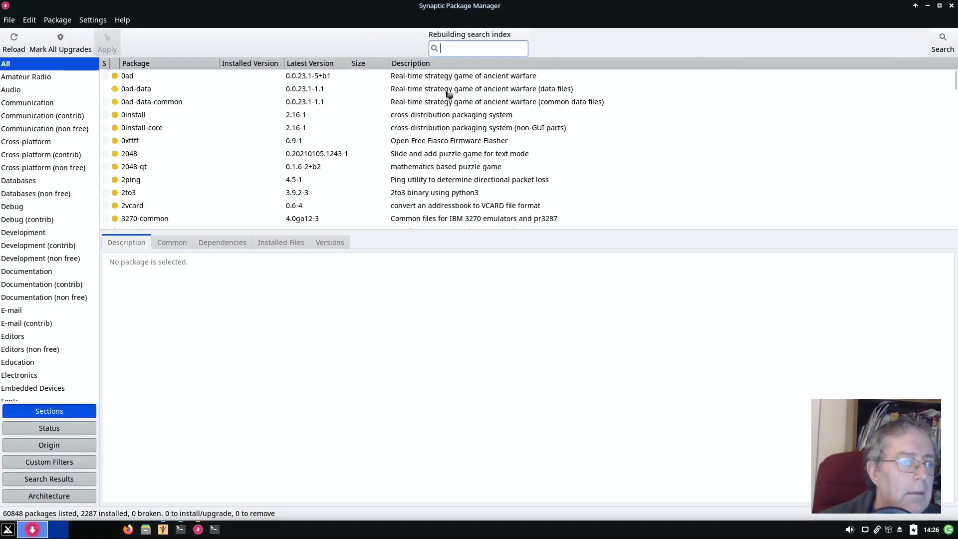
text(br)
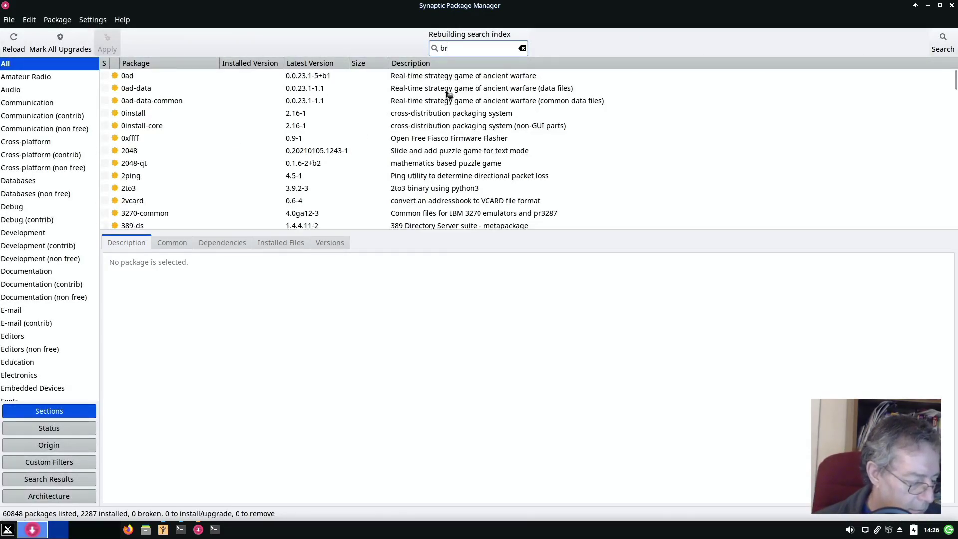
text(eeze)
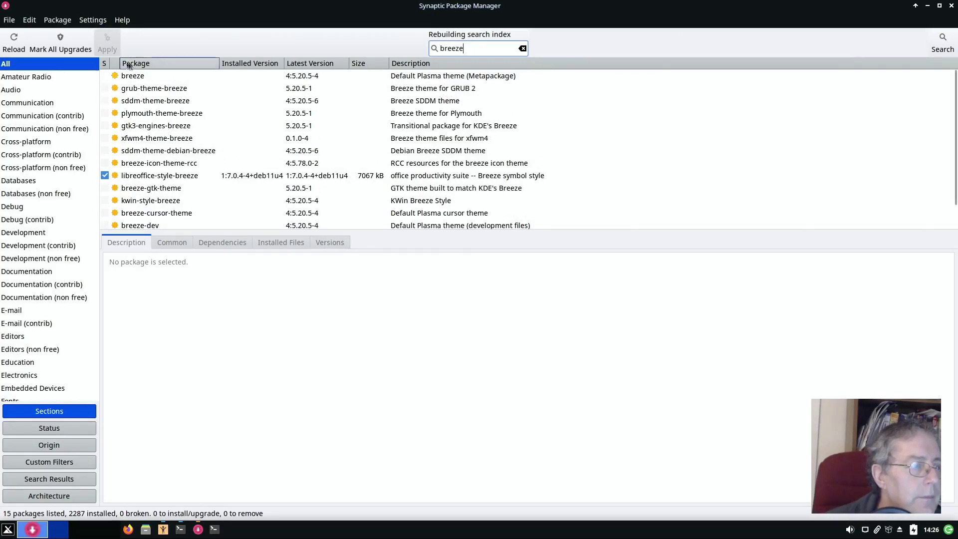
click(138, 77)
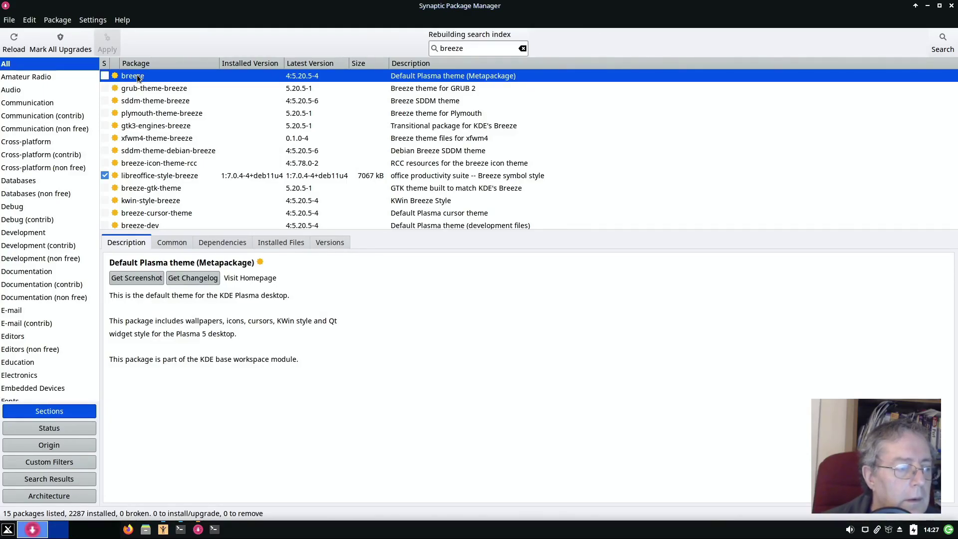
- Mark breeze for installation with its required packages: 10 to install, 22.7 MB
right_click(138, 78)
click(154, 98)
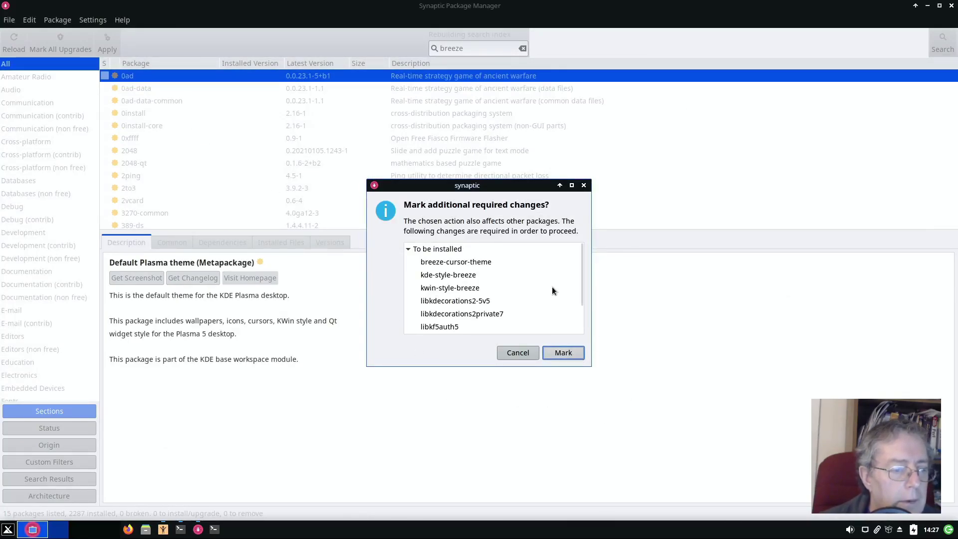
drag(582, 293, 583, 336)
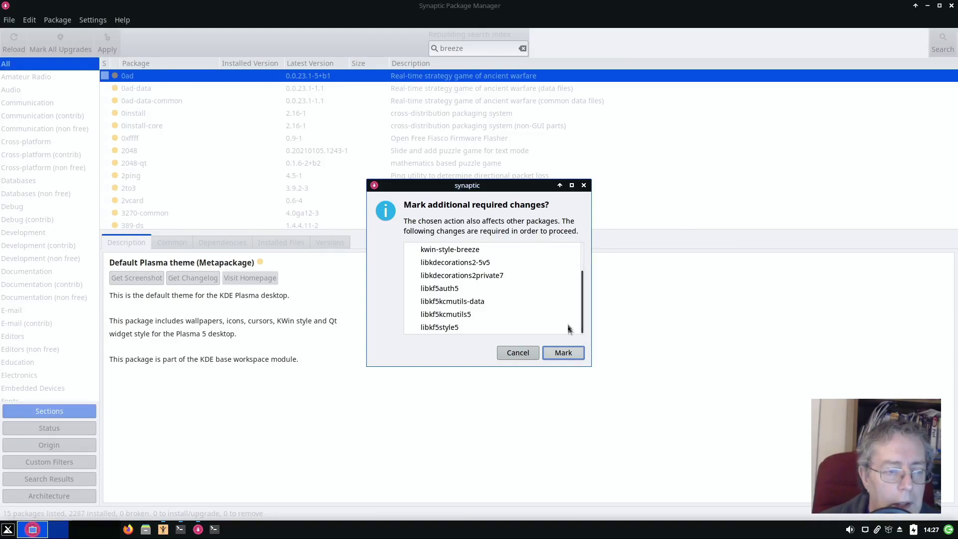
click(566, 355)
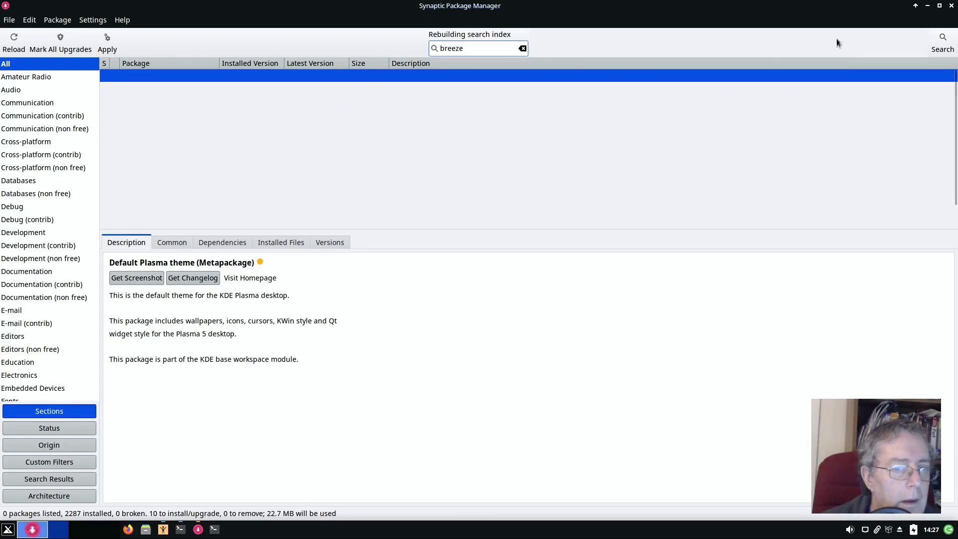
- Search all Synaptic packages for 'breeze'
click(949, 51)
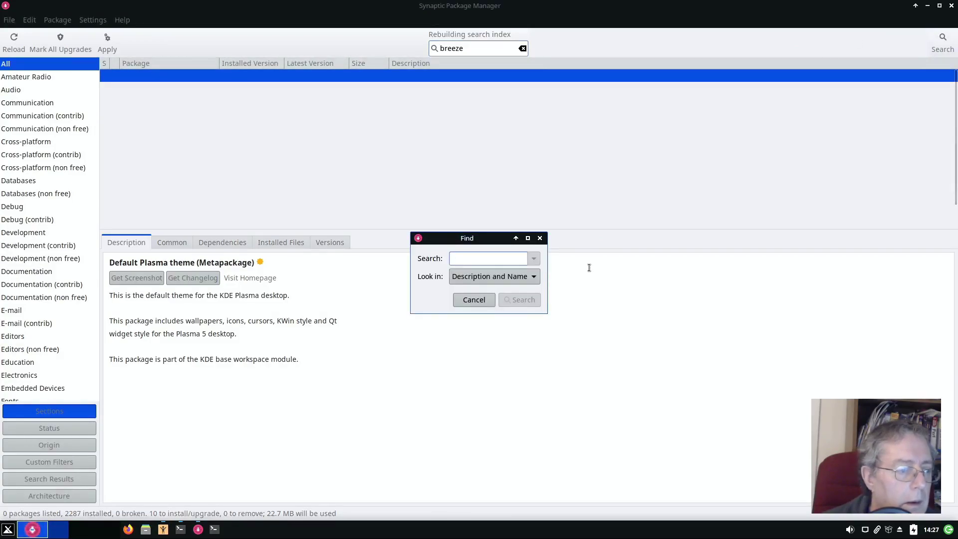
text(bree)
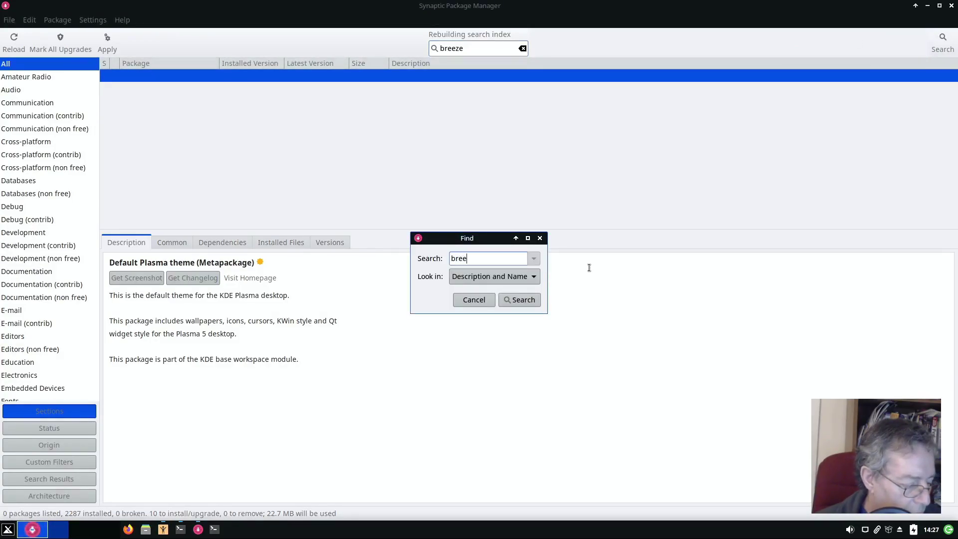
text(ze)
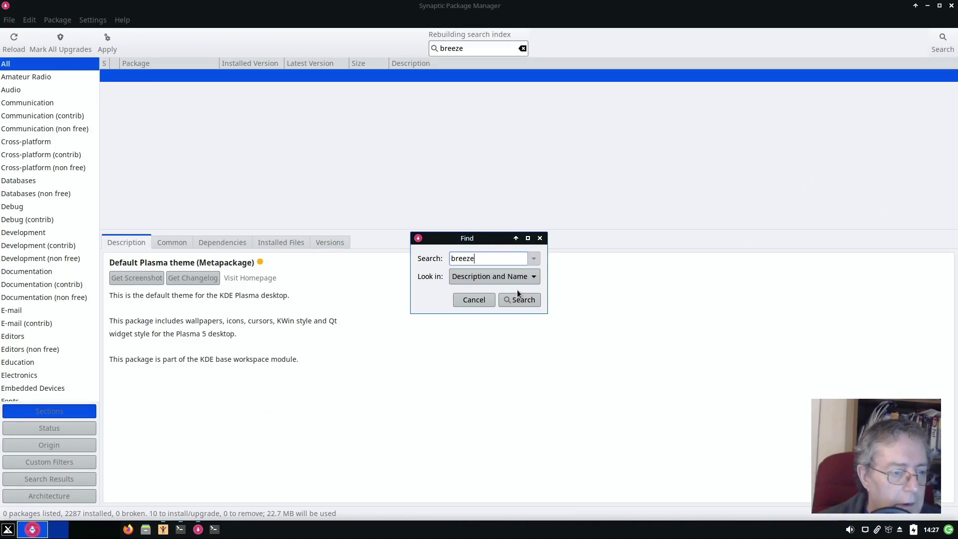
click(514, 298)
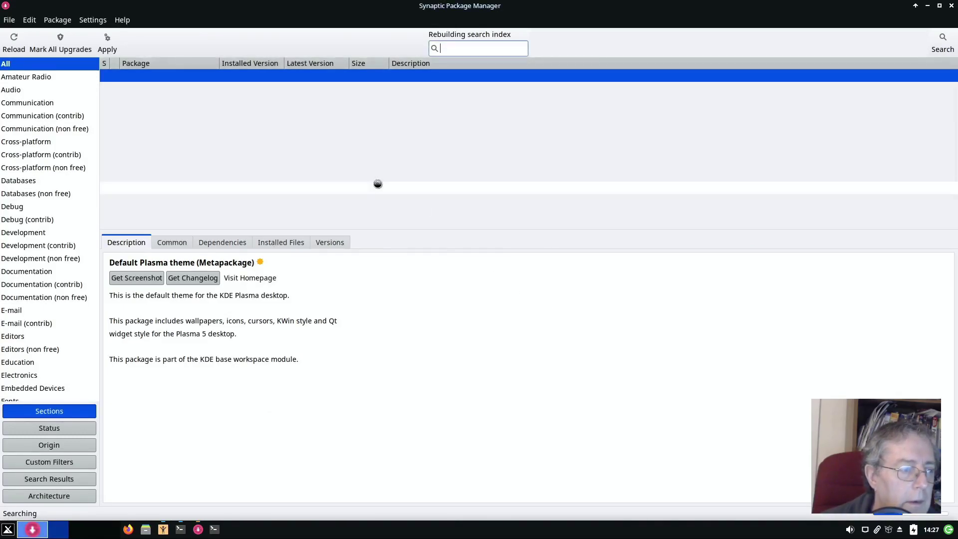
scroll(281, 177, down, 3)
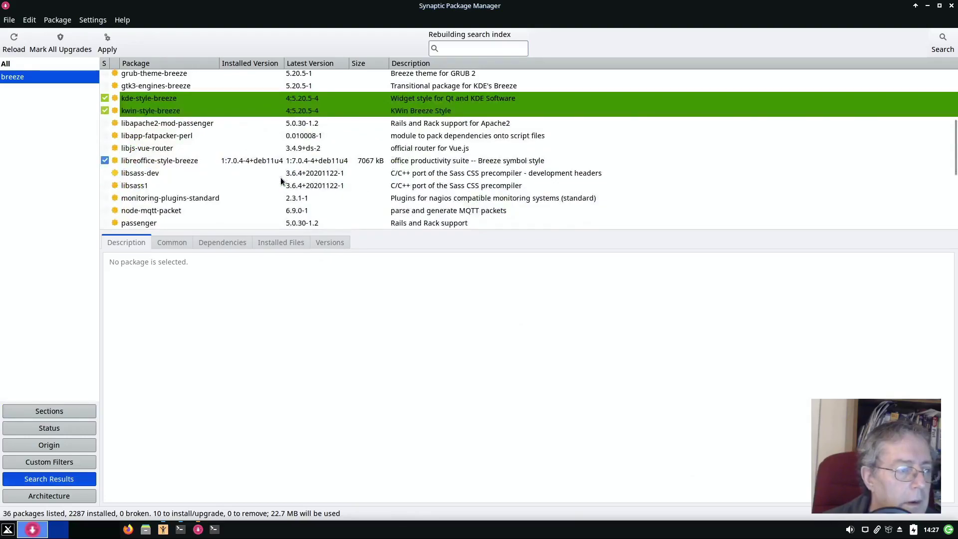
scroll(281, 177, up, 3)
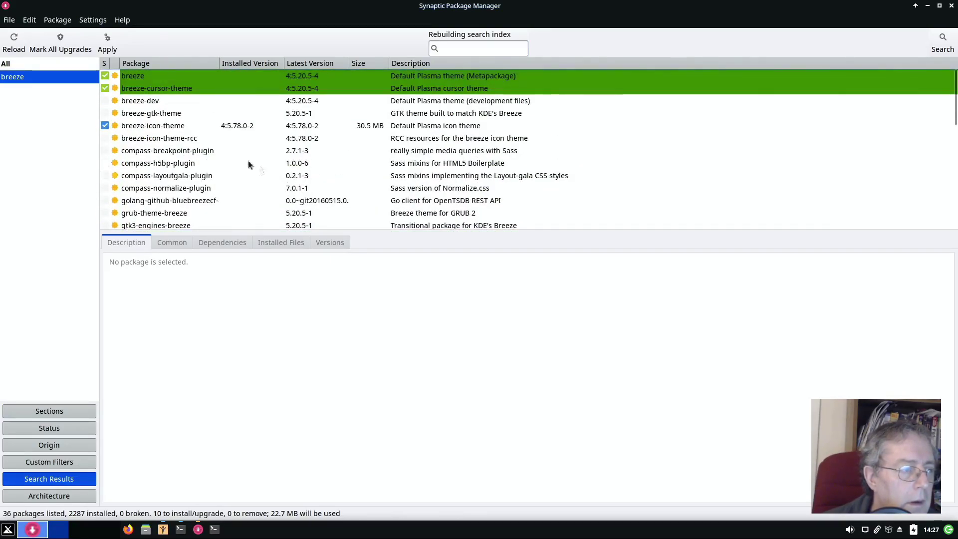
- Mark breeze-gtk-theme for installation, raising pending changes to 11 packages, 30.9 MB
click(175, 114)
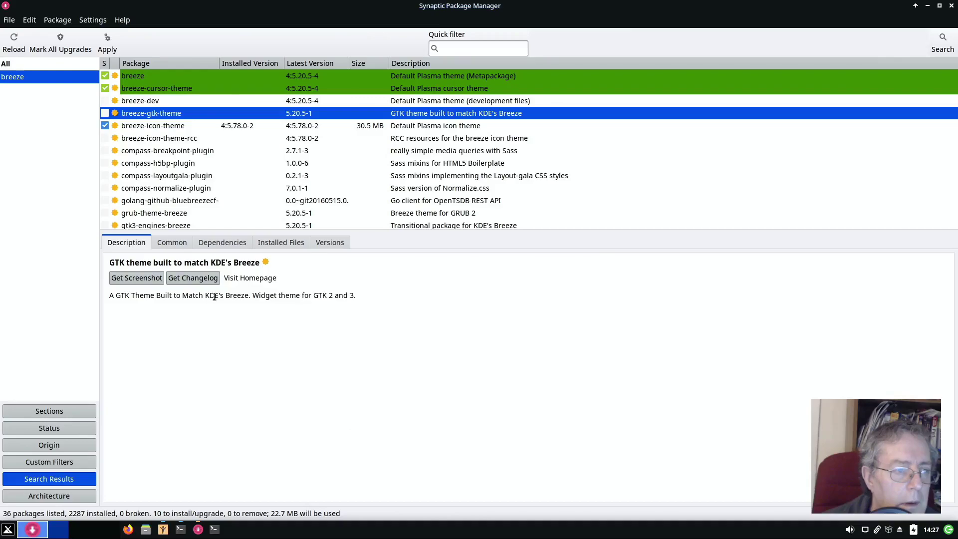
right_click(177, 116)
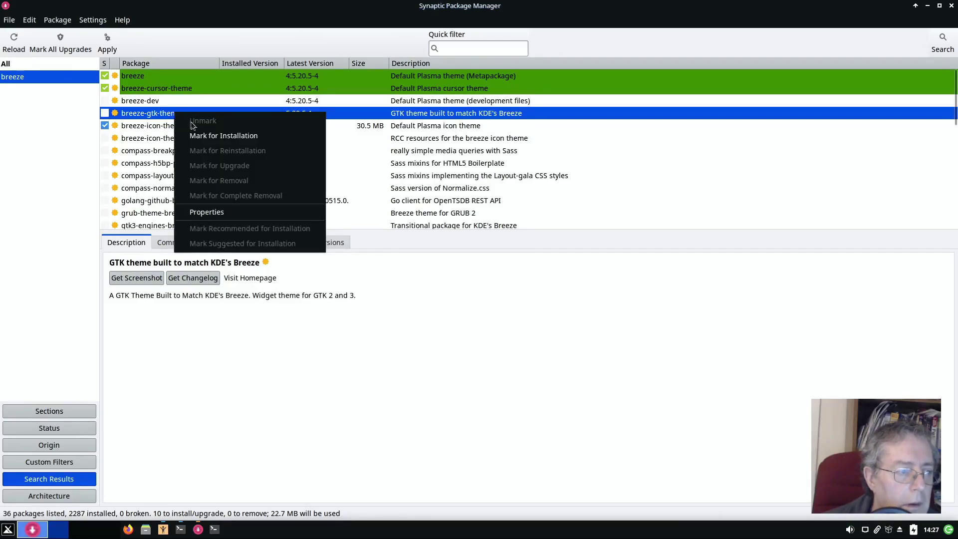
click(203, 136)
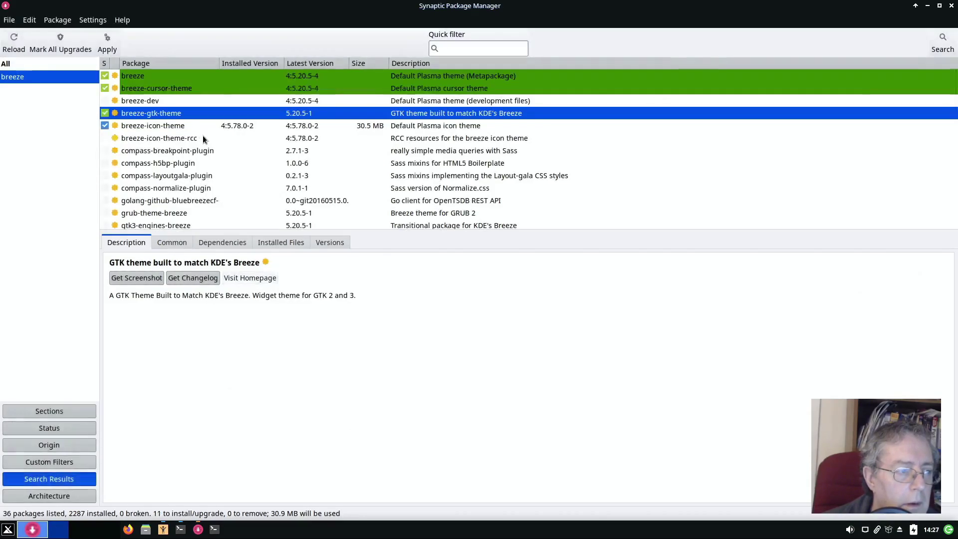
- Apply the 11 marked Breeze package changes, dismiss the confirmation, and close Synaptic
click(107, 42)
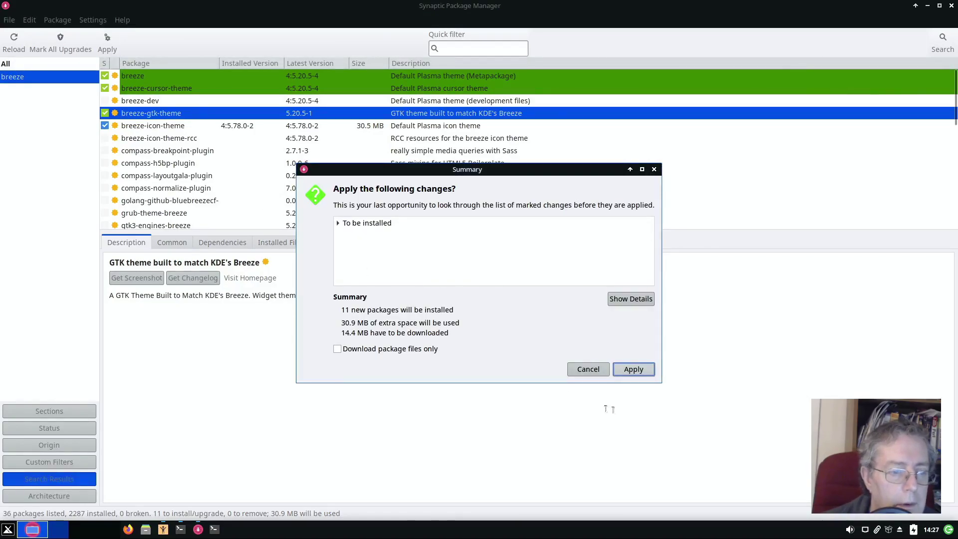
click(631, 372)
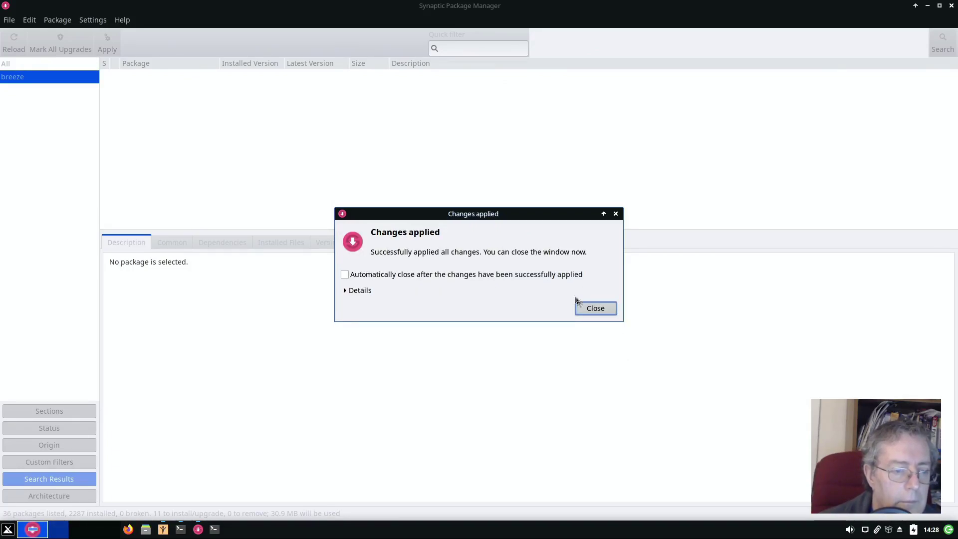
click(595, 308)
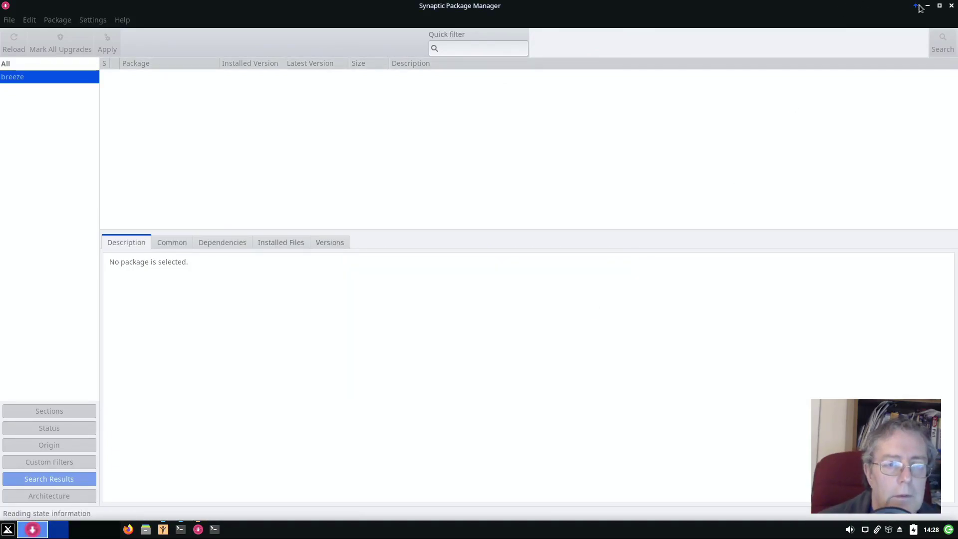
click(951, 8)
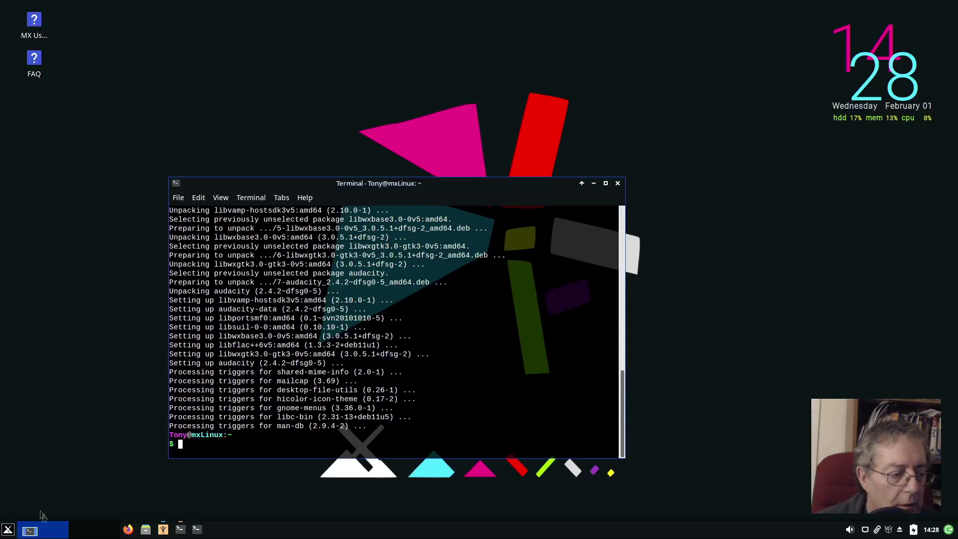
- Relaunch Kdenlive from the start menu's Multimedia category, opening an empty 1080p 25 fps project
click(6, 531)
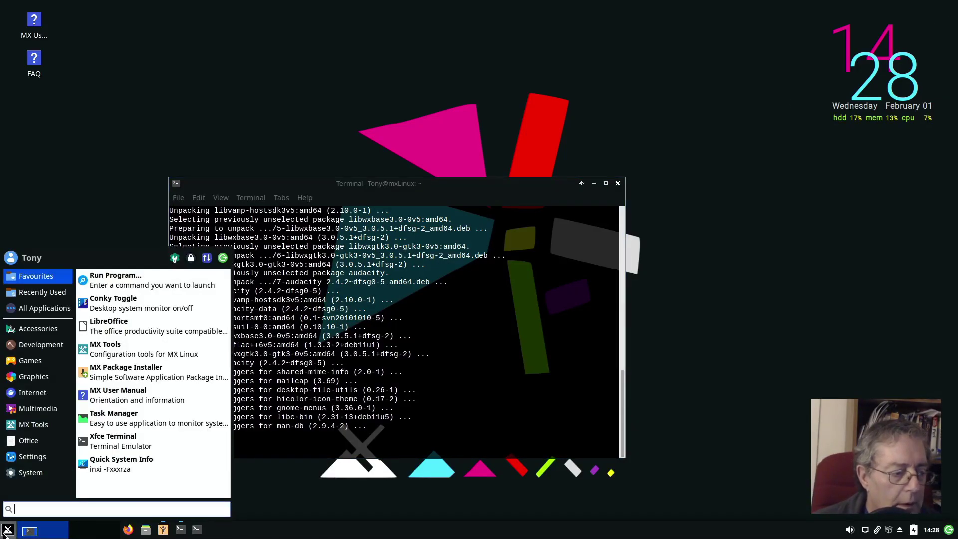
mouse_move(36, 388)
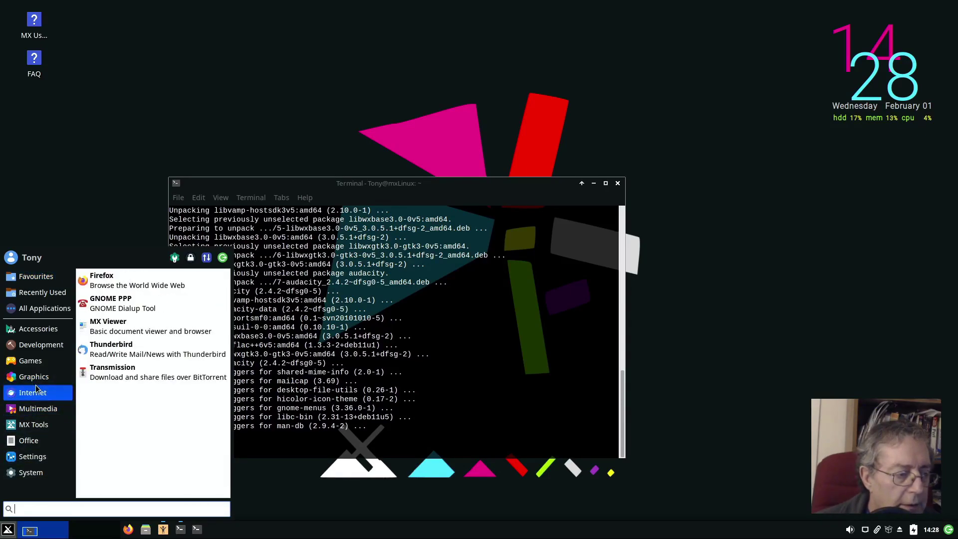
mouse_move(42, 410)
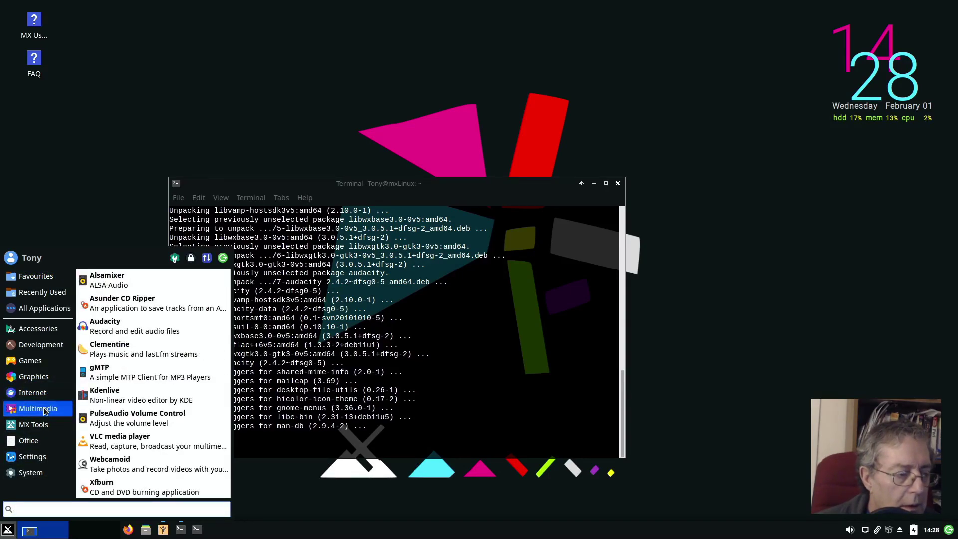
click(107, 394)
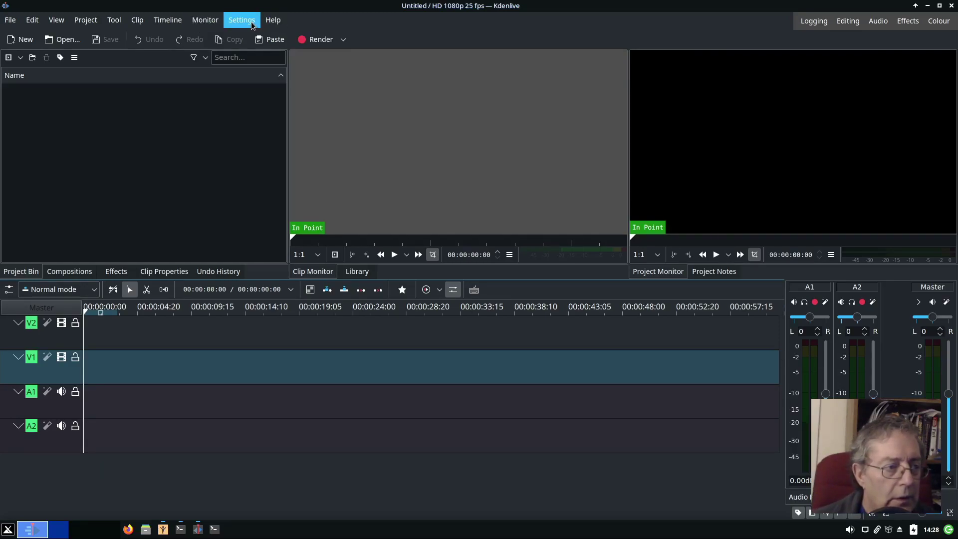
- Check in Help > About Kdenlive that the version is 20.12.3
click(273, 24)
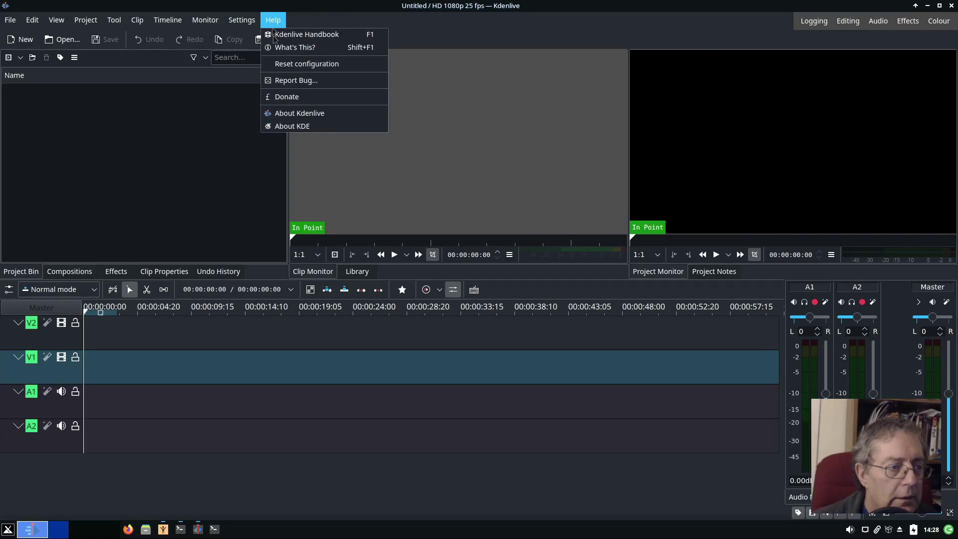
click(299, 114)
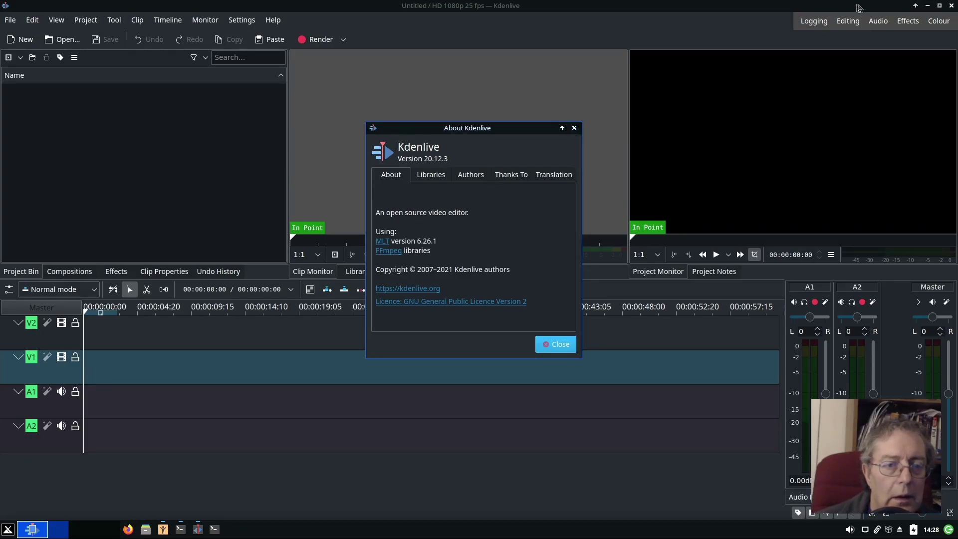
click(795, 20)
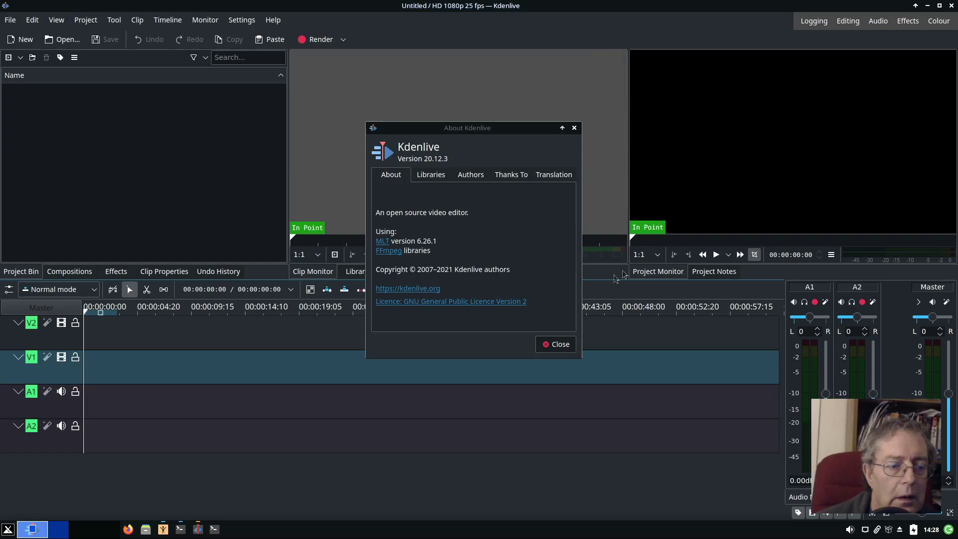
click(554, 345)
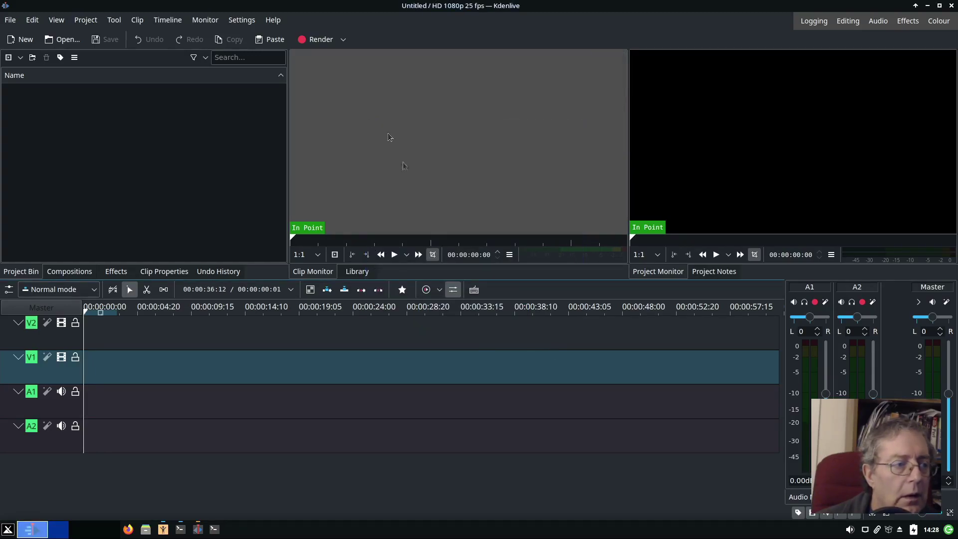
- Confirm Settings > Style now lists Breeze, then quit Kdenlive
click(242, 20)
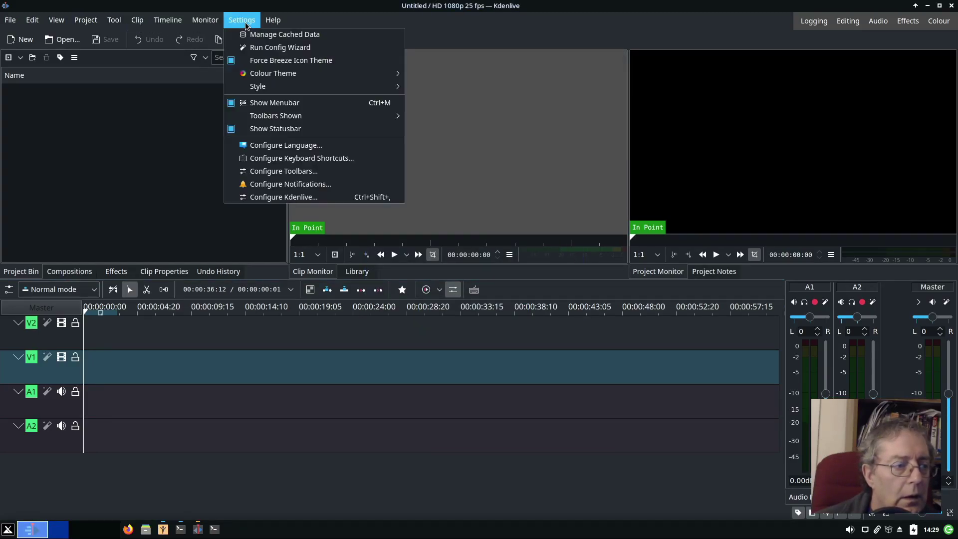
mouse_move(264, 74)
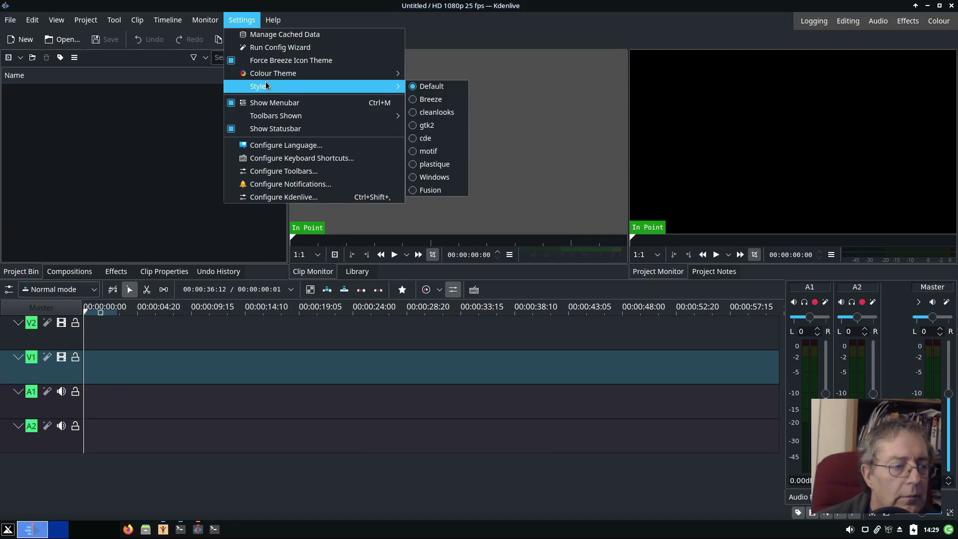
click(496, 35)
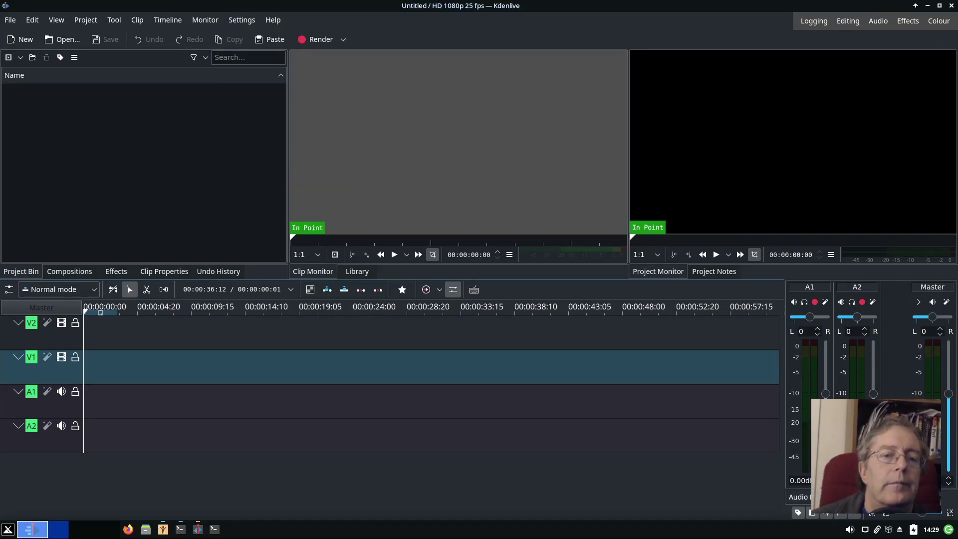
click(951, 7)
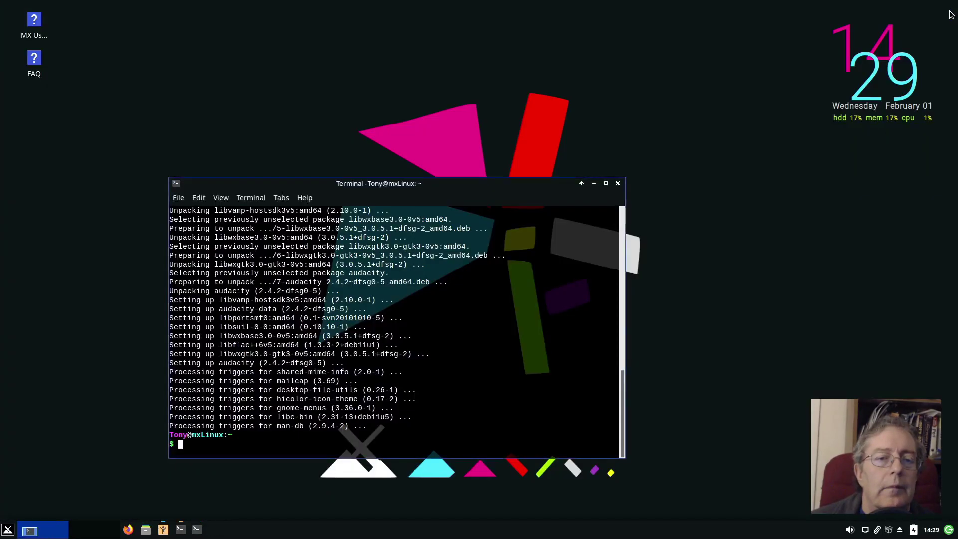
- Close the terminal and launch MX Package Installer, authenticating with the account password
click(618, 183)
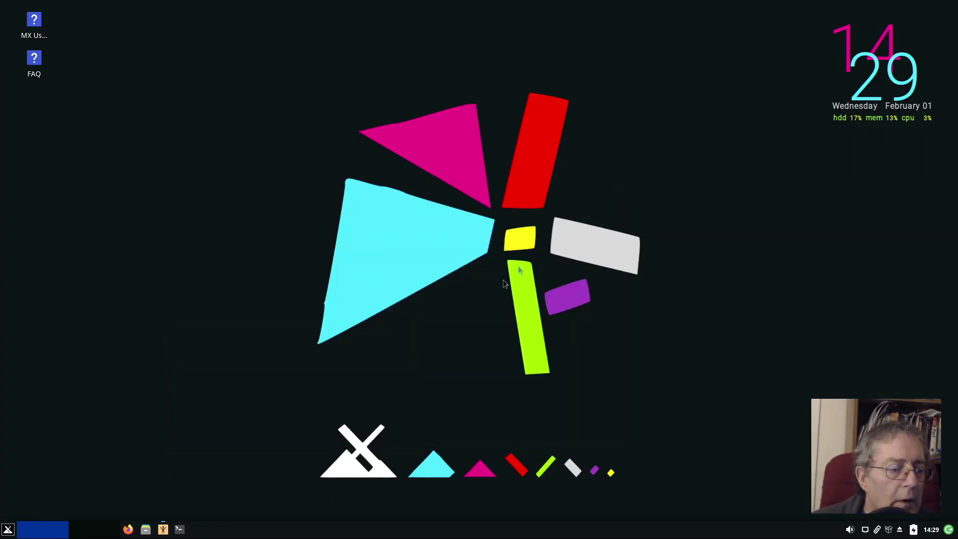
click(7, 530)
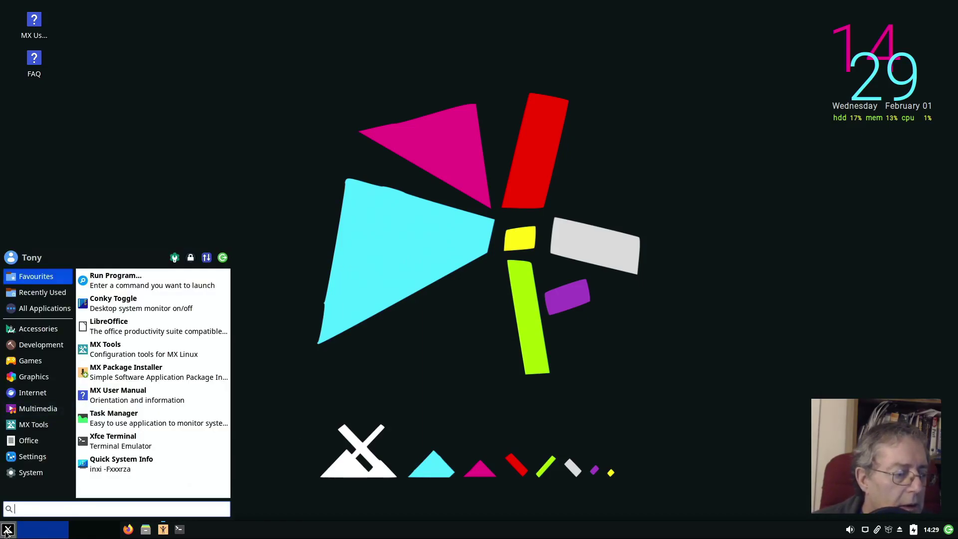
click(113, 375)
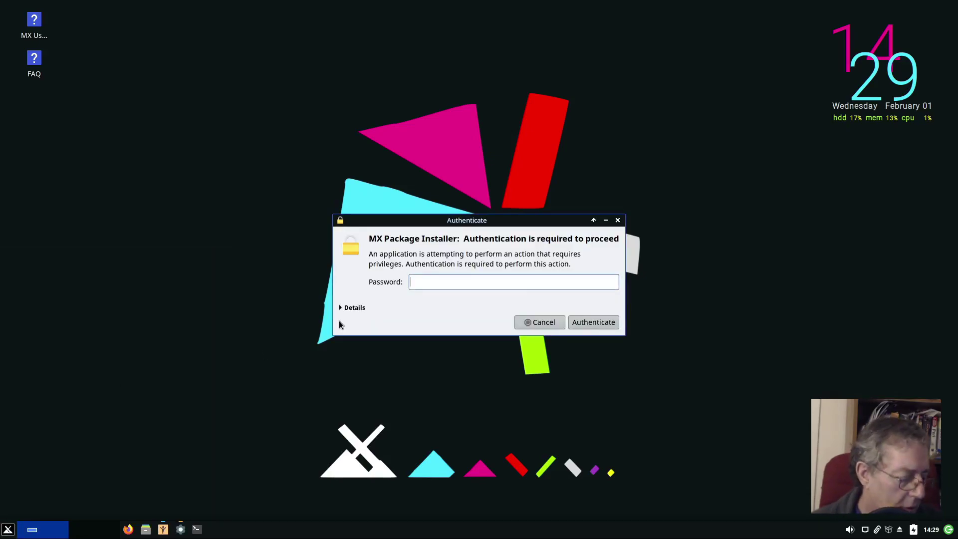
text(****)
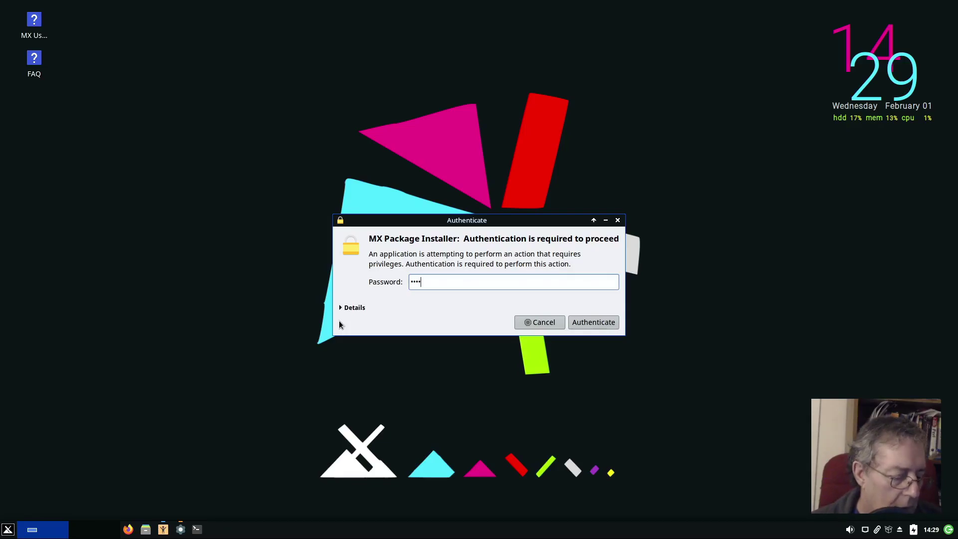
key(Return)
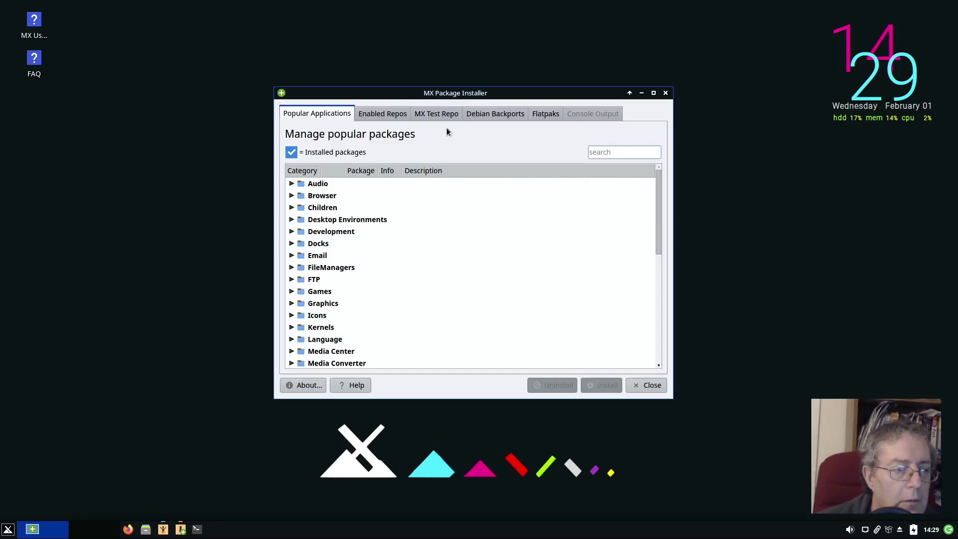
- Filter MX Test Repo for 'kde' to find kdenlive 21.08.1 upgradable, then view Debian Backports
click(440, 114)
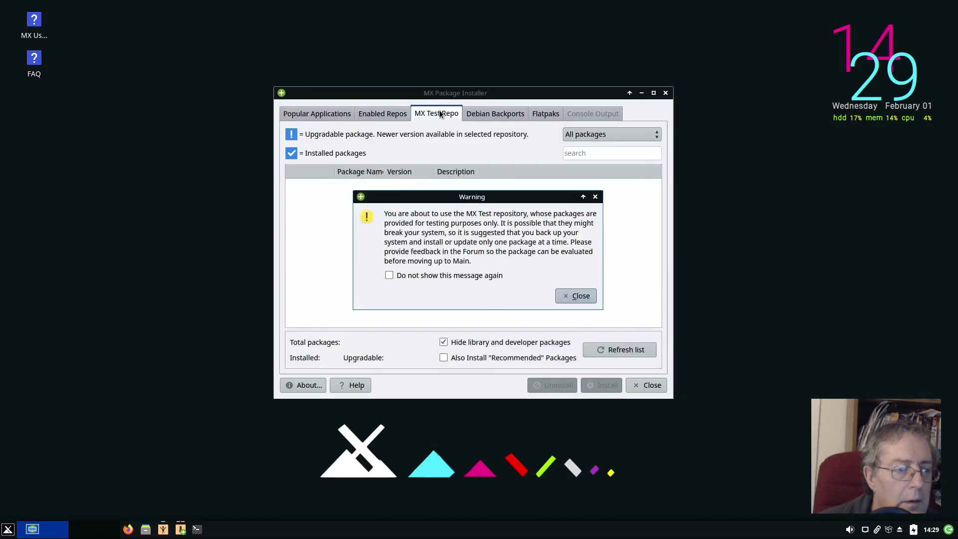
click(567, 297)
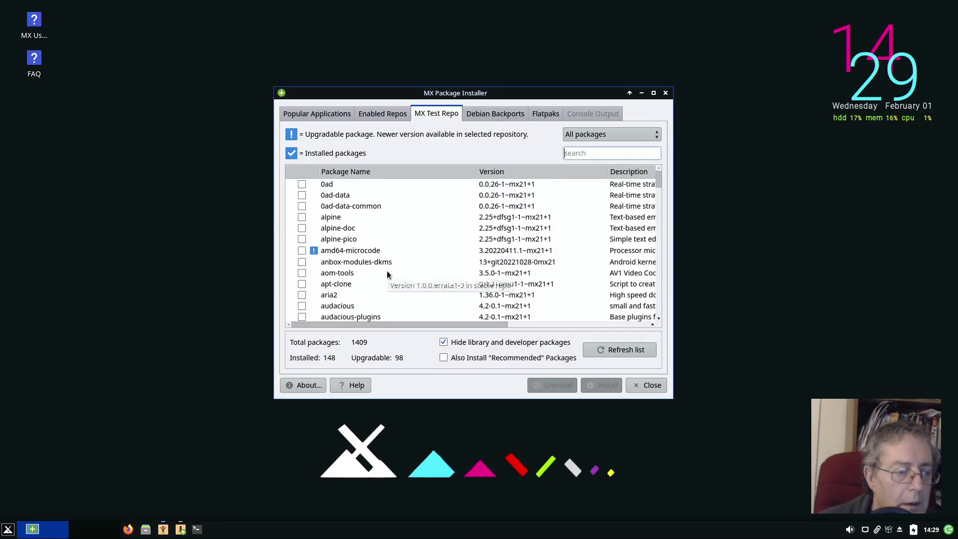
scroll(389, 272, down, 20)
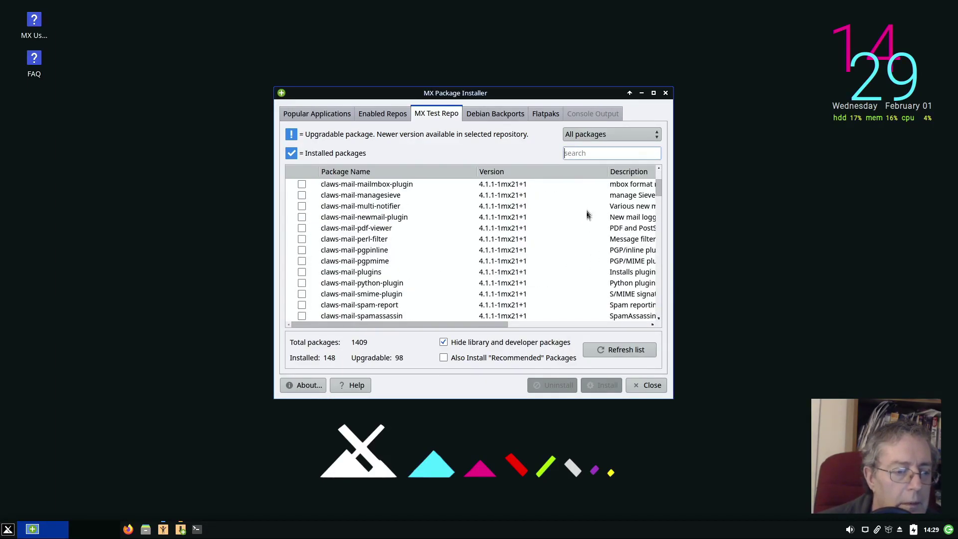
click(601, 153)
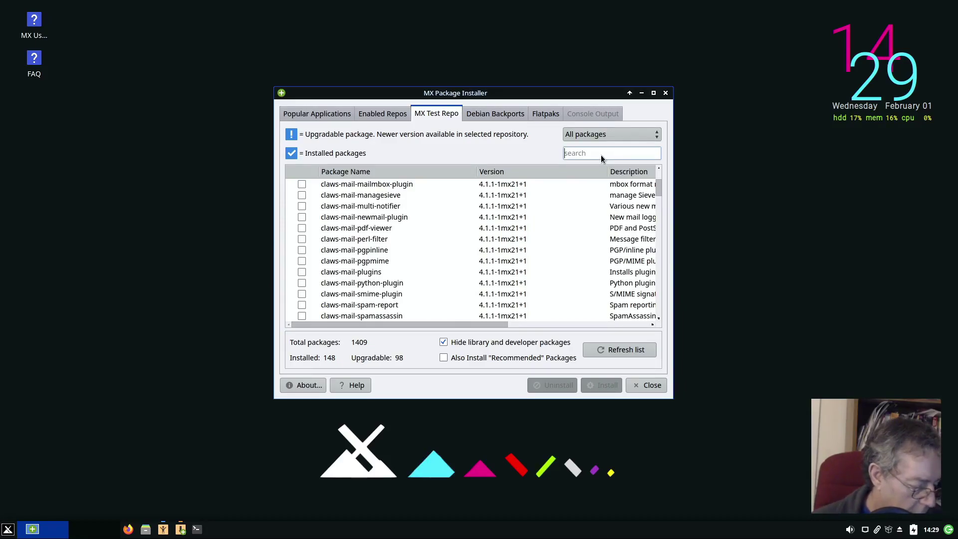
text(kde)
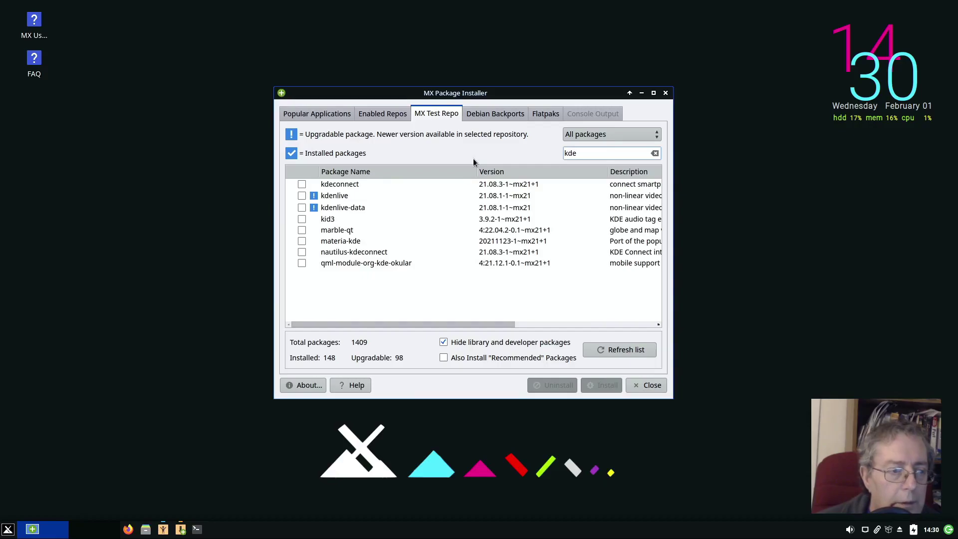
click(507, 112)
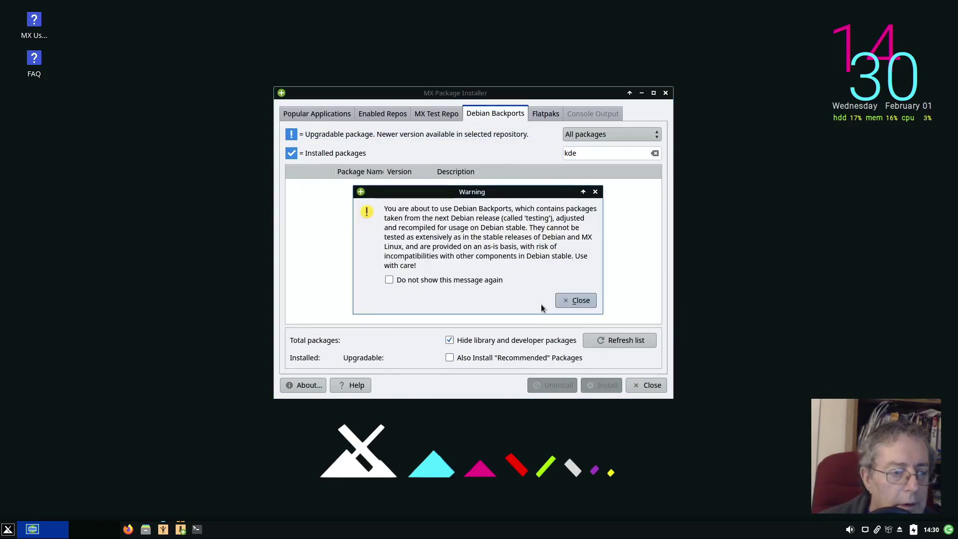
- Dismiss the Debian Backports warning (kdenlive 21.04.3) and go back to the MX Test Repo 21.08.1 list
click(572, 301)
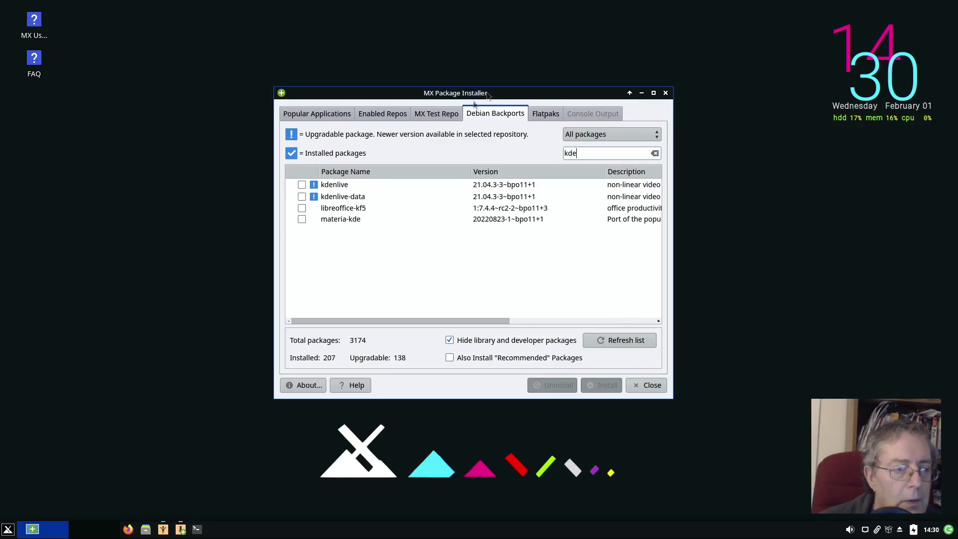
click(429, 115)
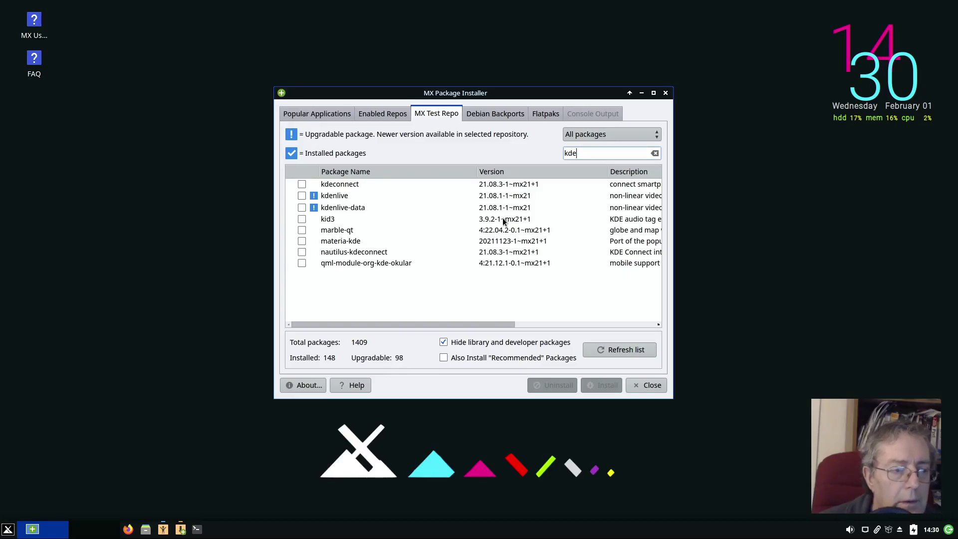
- Check kdenlive and kdenlive-data in the MX Test Repo list and start their upgrade
mouse_move(501, 211)
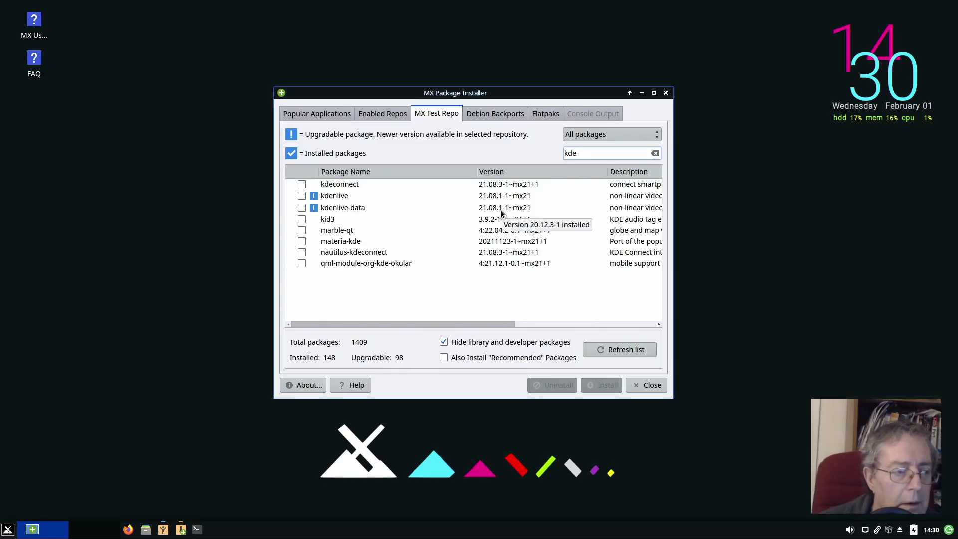
click(302, 209)
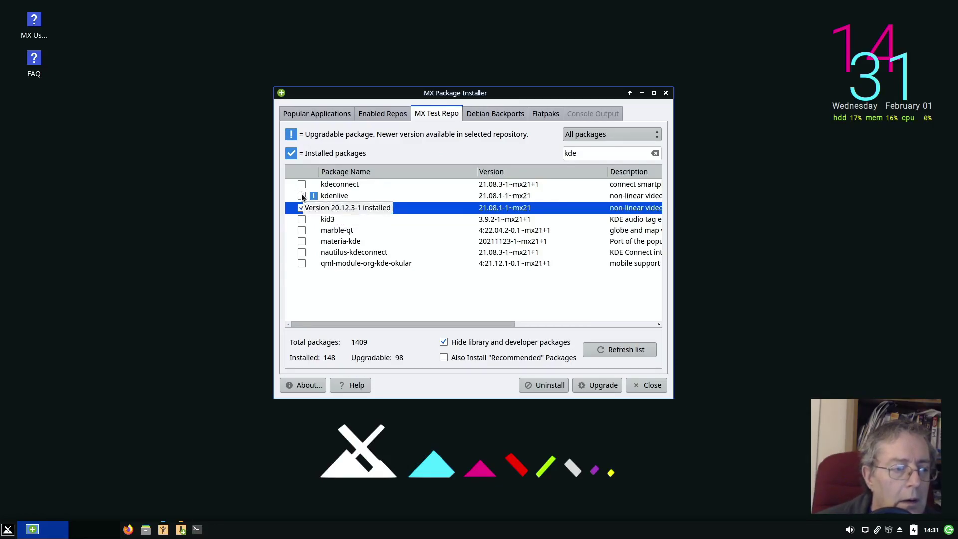
click(302, 195)
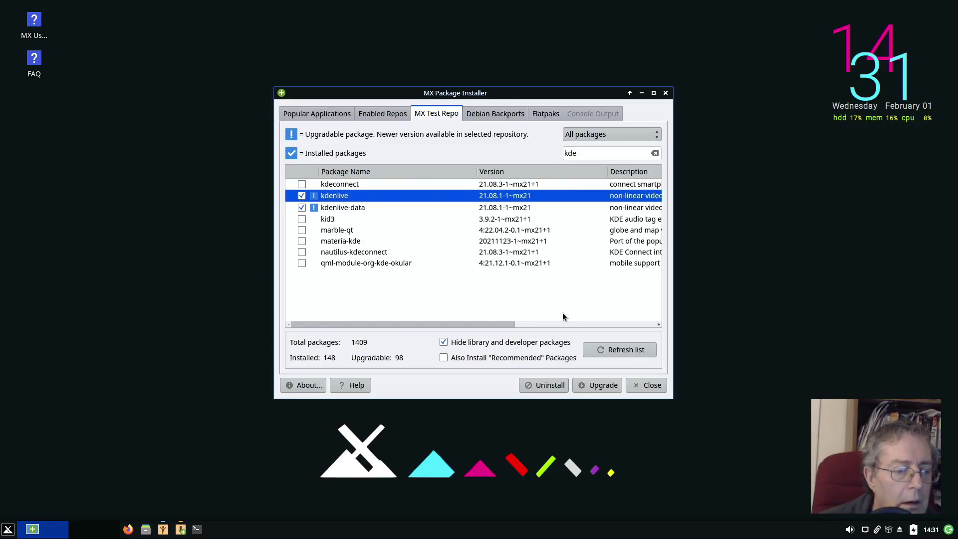
click(586, 388)
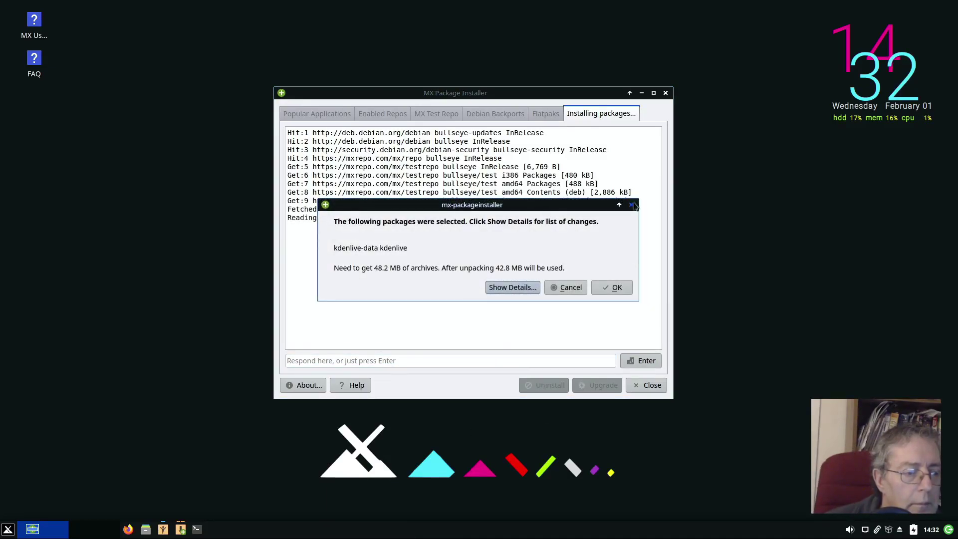
- Confirm the 48.2 MB kdenlive download, dismiss the Done notice, and open the applications menu
click(613, 295)
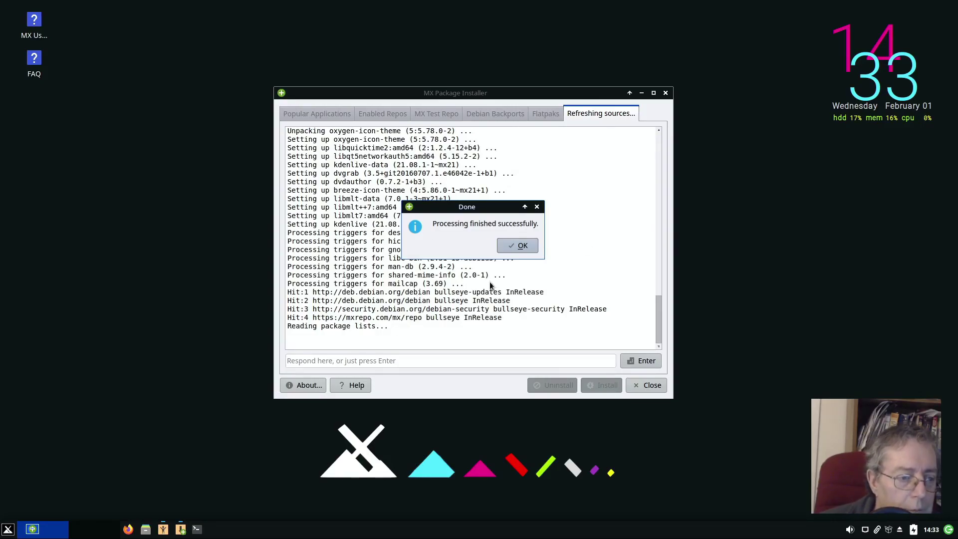
click(504, 250)
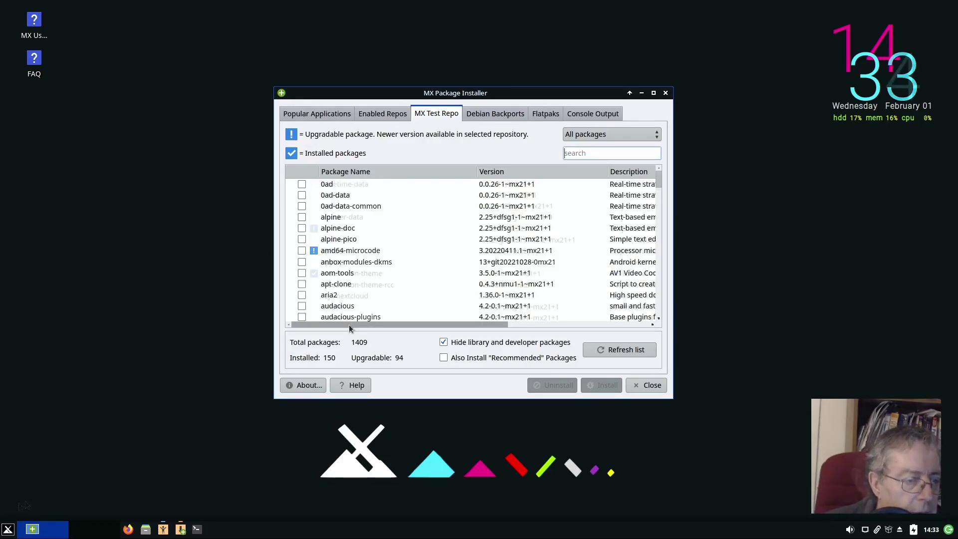
scroll(349, 300, down, 10)
click(8, 530)
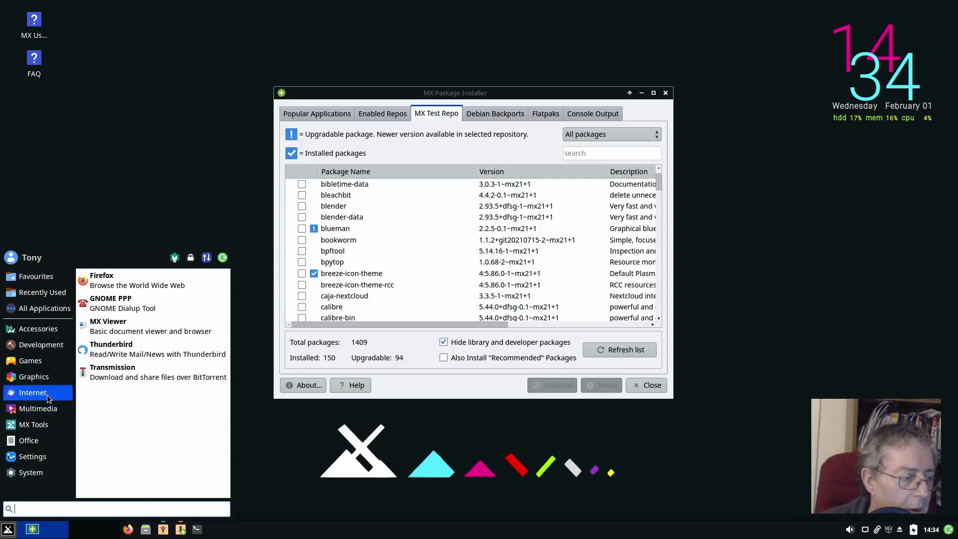
- Launch Kdenlive from Multimedia and confirm in Help > About that it reports version 21.08.1
mouse_move(50, 412)
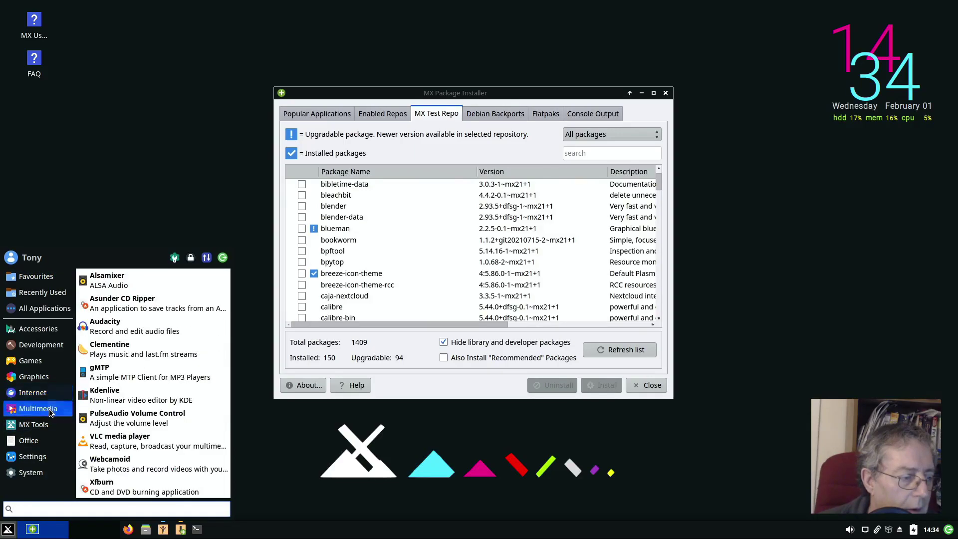
click(135, 398)
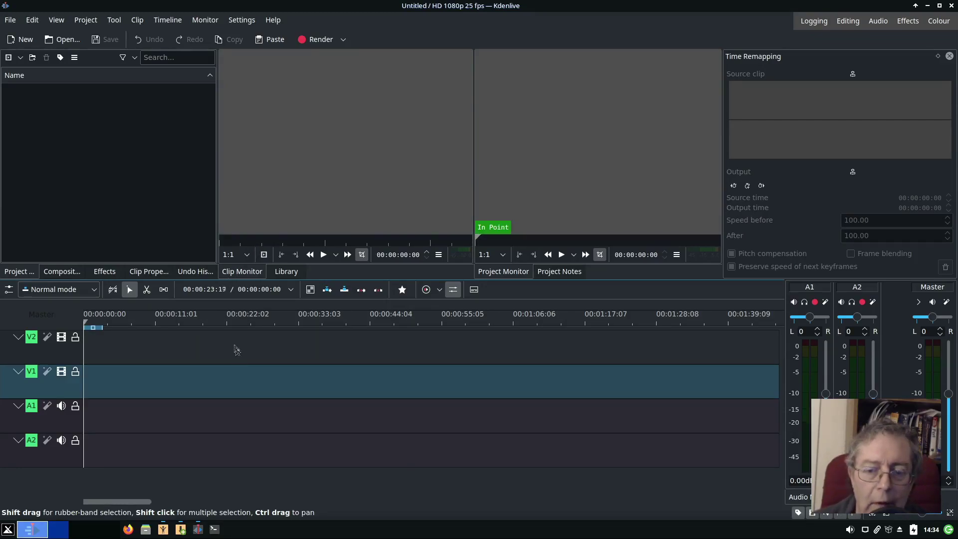
click(274, 23)
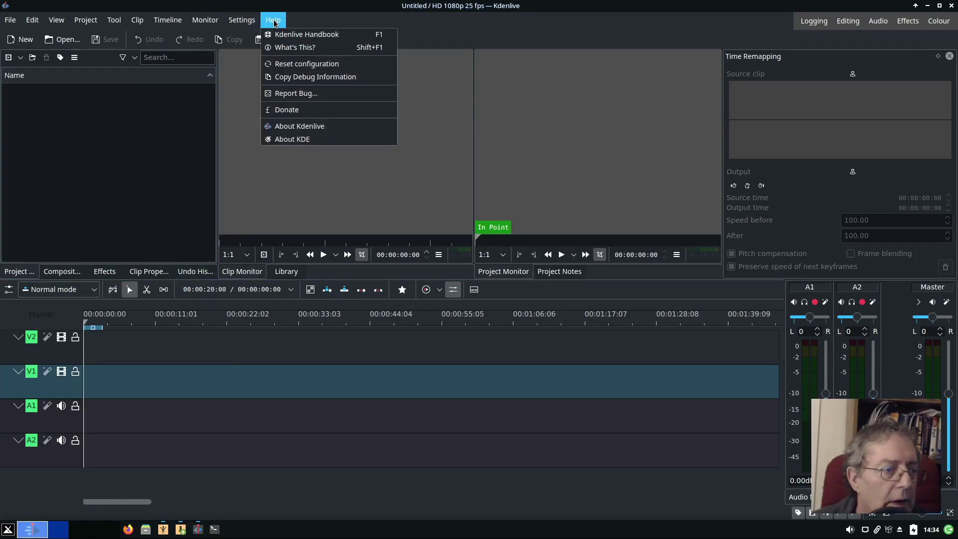
click(287, 128)
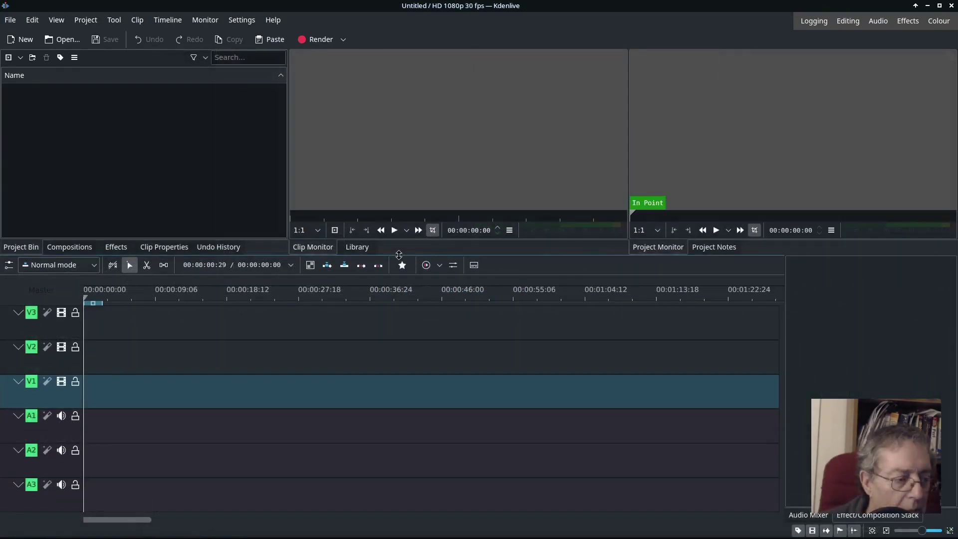
mouse_move(400, 255)
mouse_down()
mouse_move(398, 266)
mouse_move(394, 257)
mouse_up()
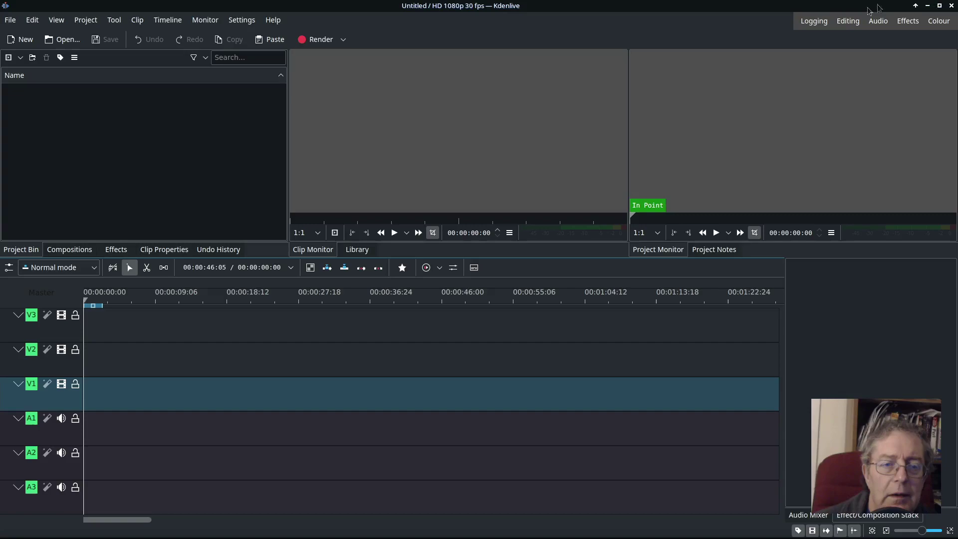
- Close Kdenlive and launch Synaptic Package Manager from System, entering the administrator password
click(950, 6)
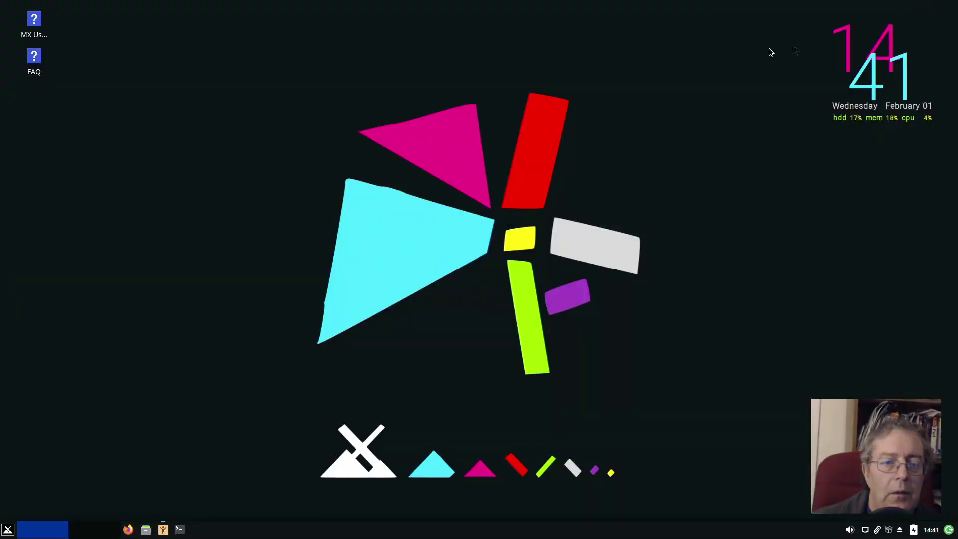
click(7, 529)
click(31, 445)
click(33, 472)
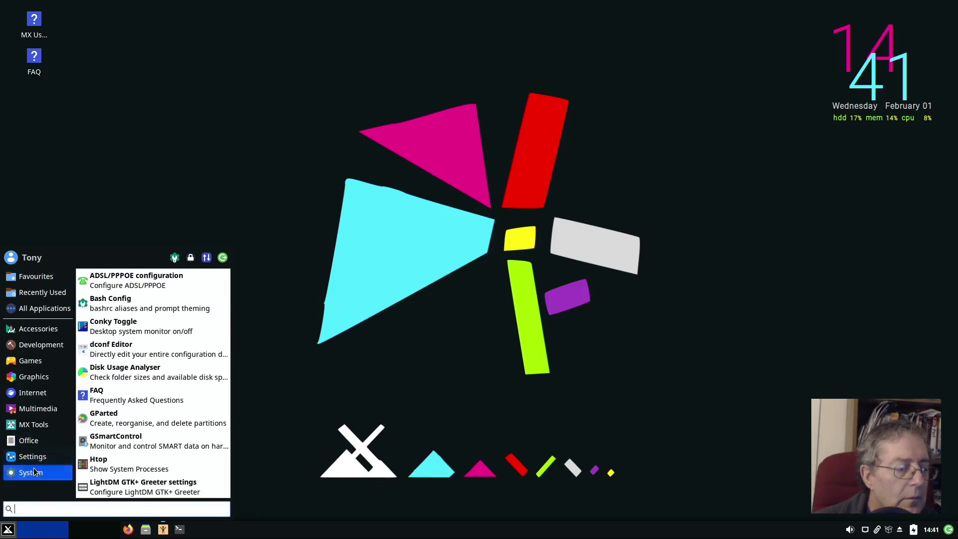
scroll(175, 395, down, 5)
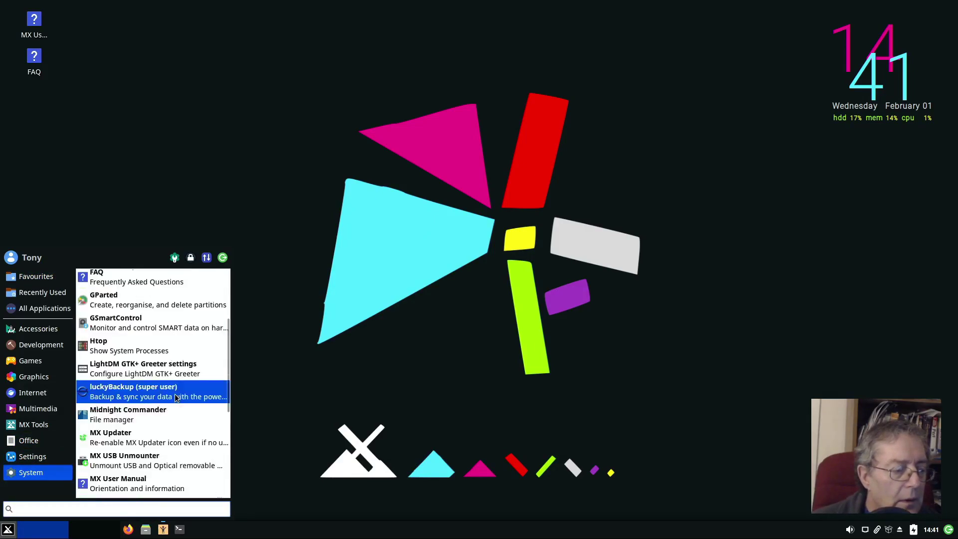
scroll(175, 394, down, 1)
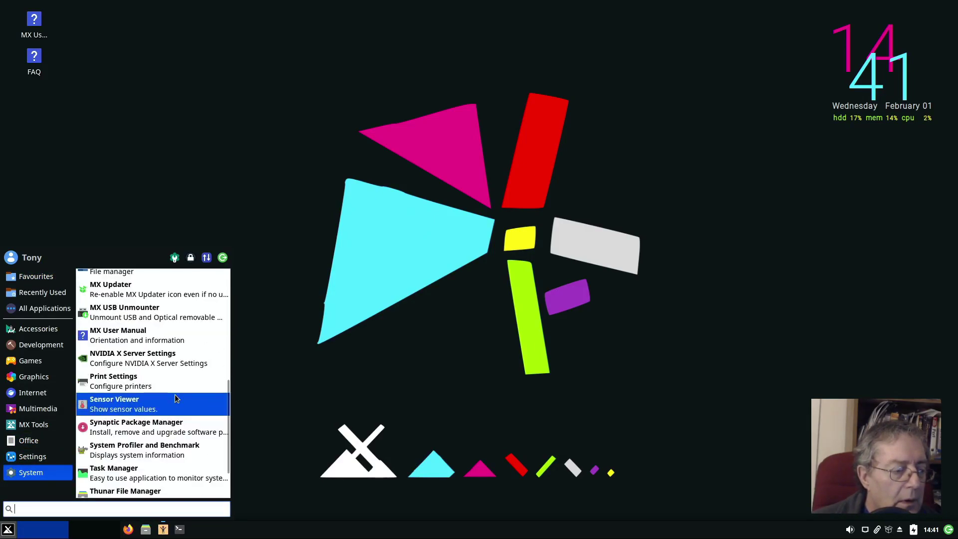
click(175, 425)
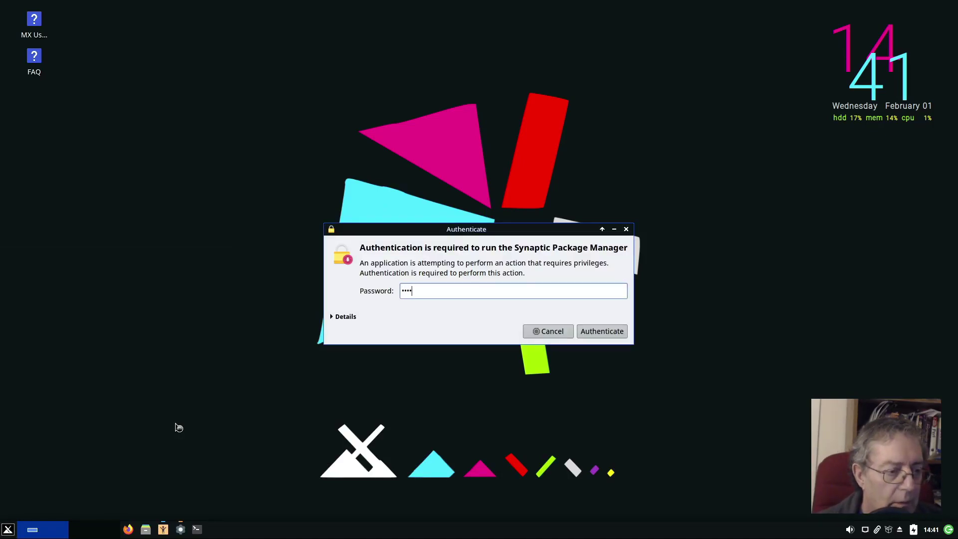
key(Return)
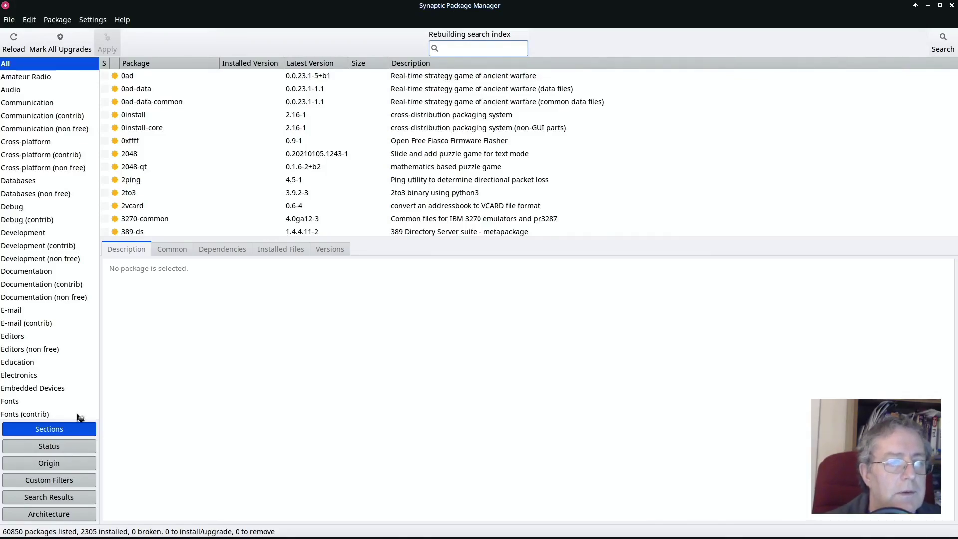
- Search 'psen' and mark psensor for installation, accepting the psensor-common dependency
text(p)
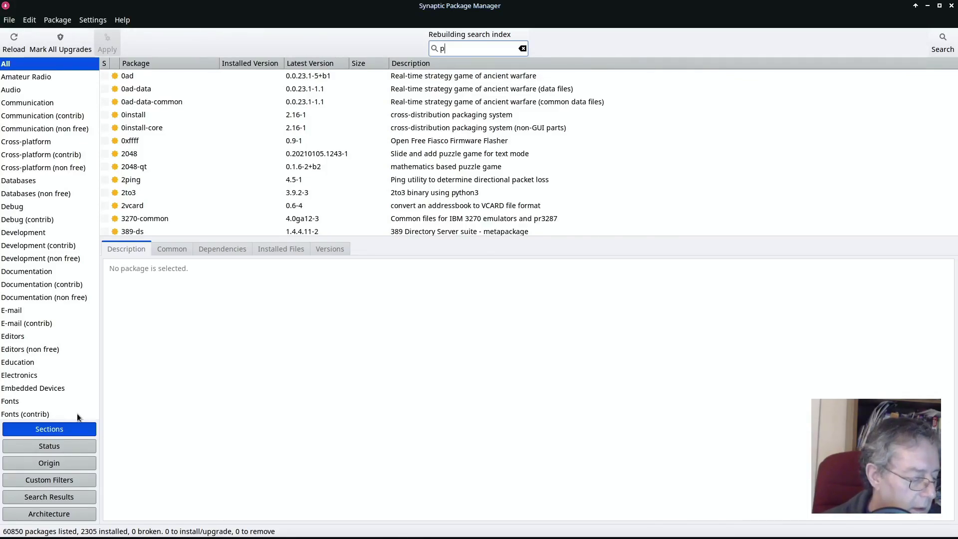
text(sen)
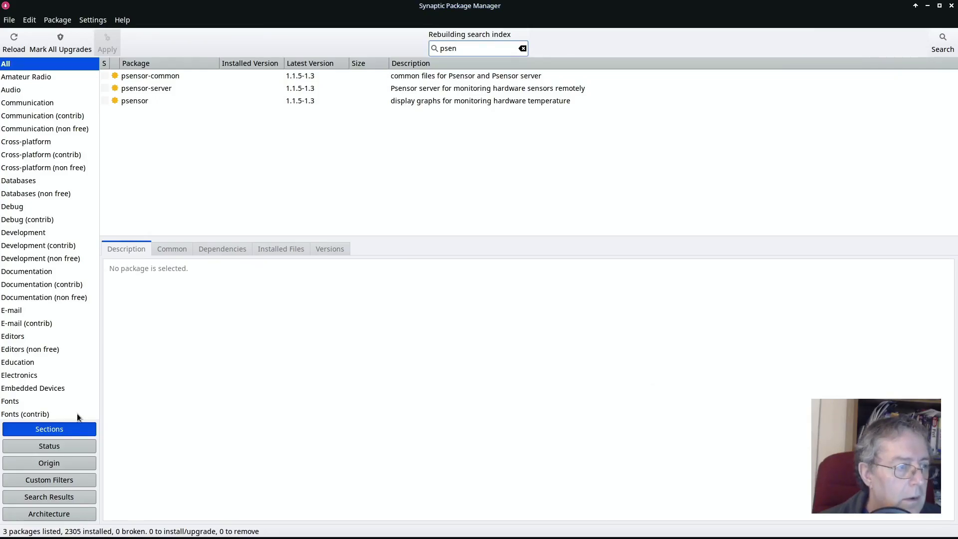
click(128, 102)
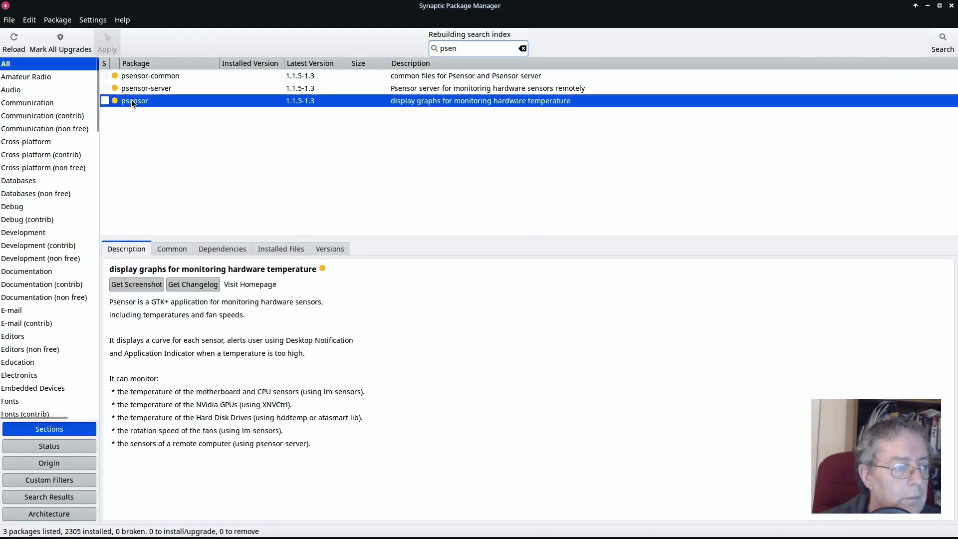
right_click(128, 102)
click(192, 121)
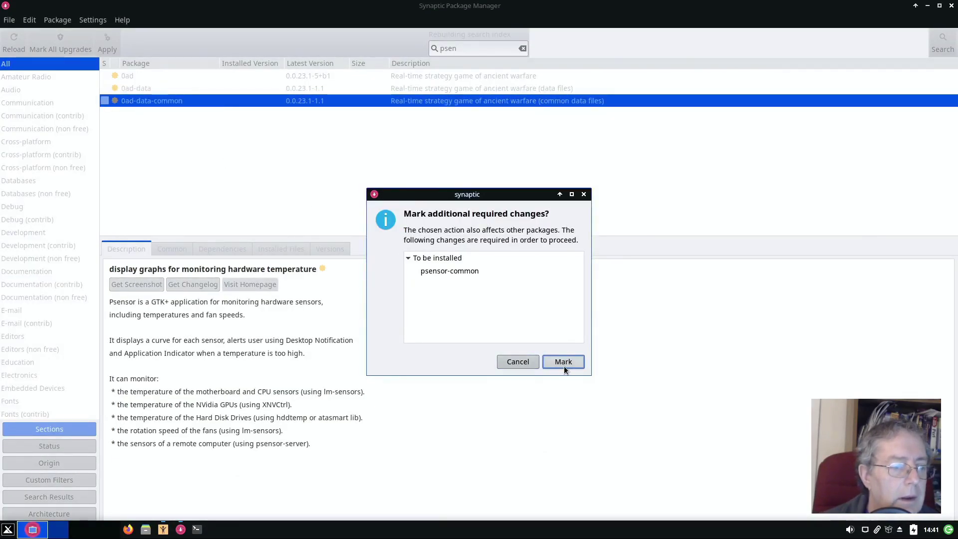
click(564, 362)
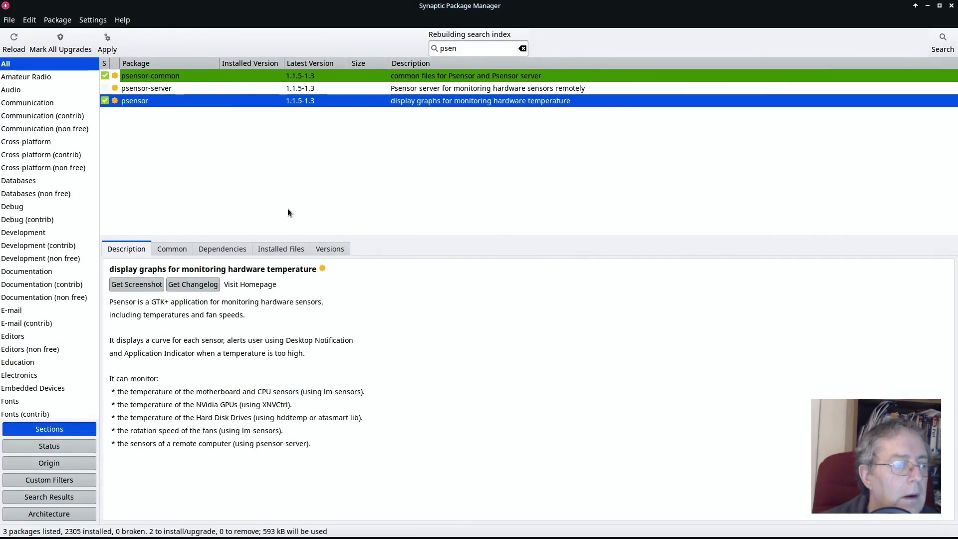
- Apply the two marked installations, dismiss the completion notice, and close Synaptic
click(106, 44)
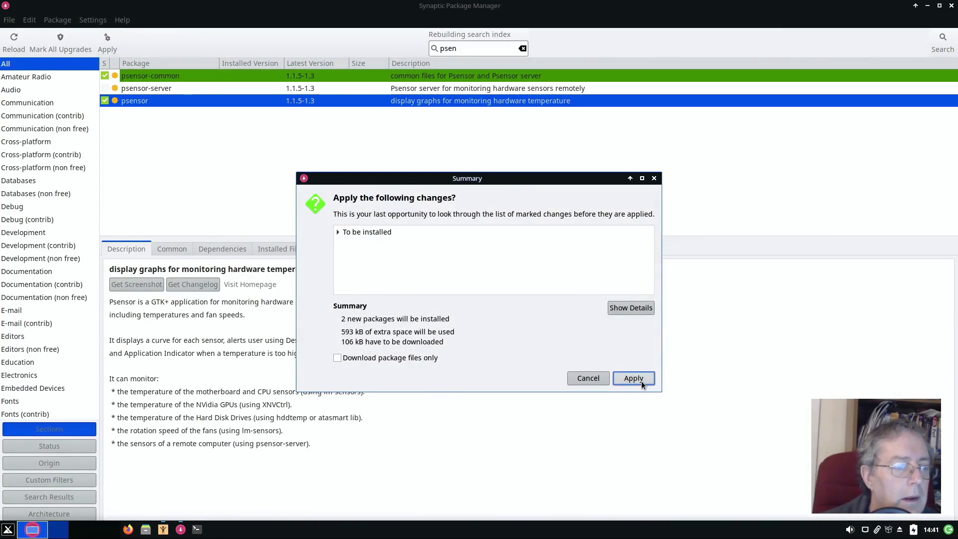
click(634, 378)
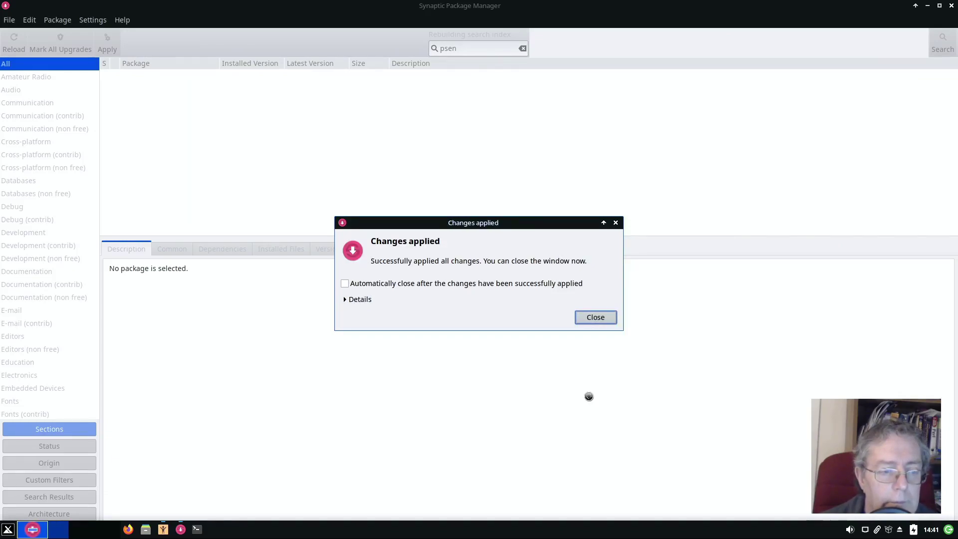
click(609, 315)
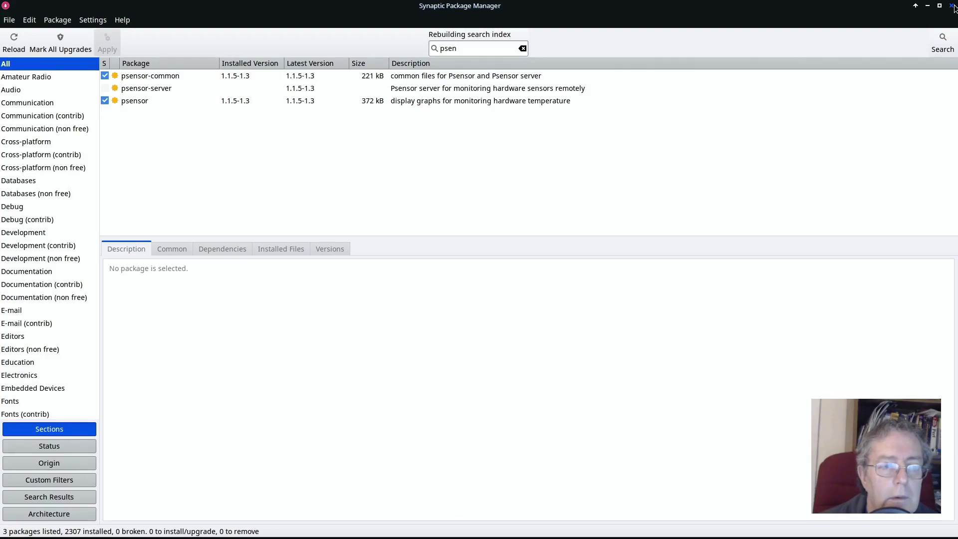
click(953, 6)
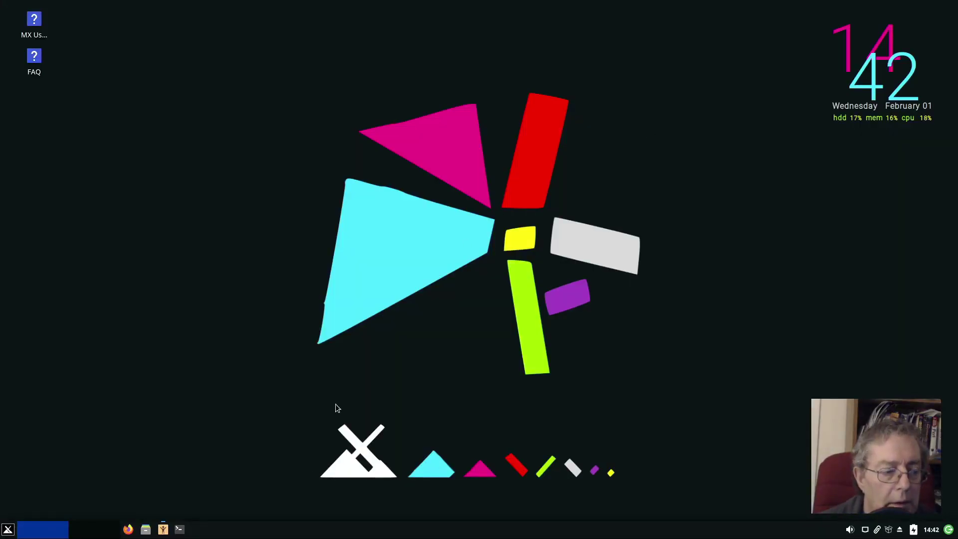
- Launch Psensor from the System category of the applications menu
click(10, 532)
click(28, 474)
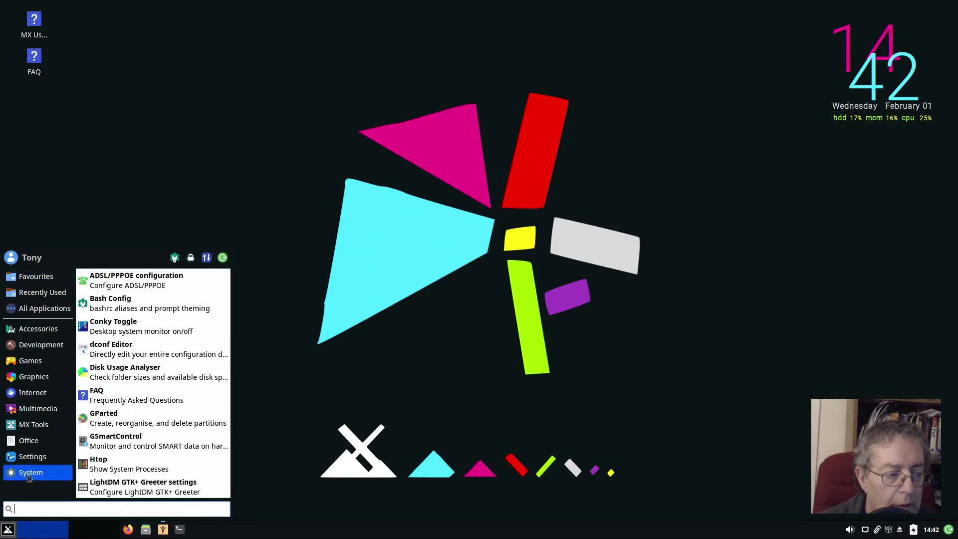
scroll(179, 435, down, 8)
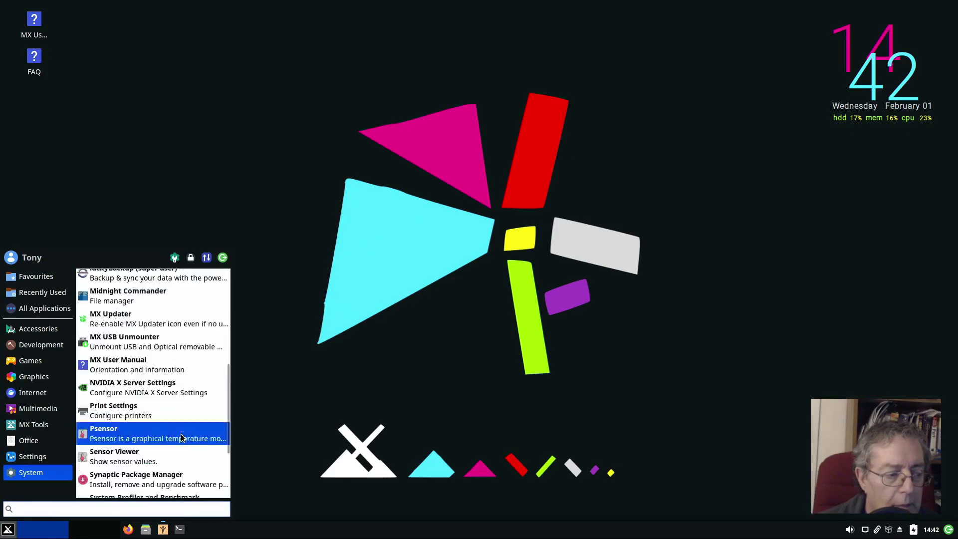
scroll(182, 442, down, 1)
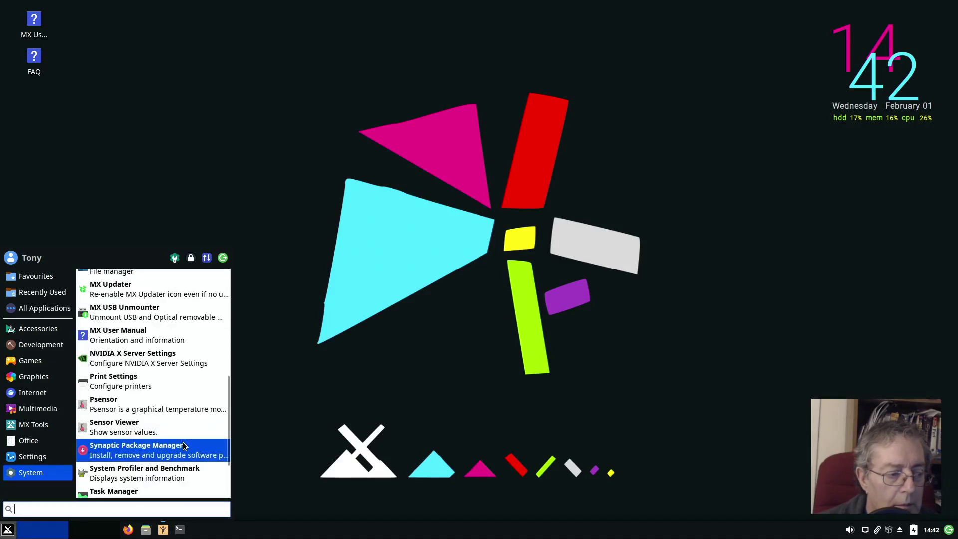
click(169, 410)
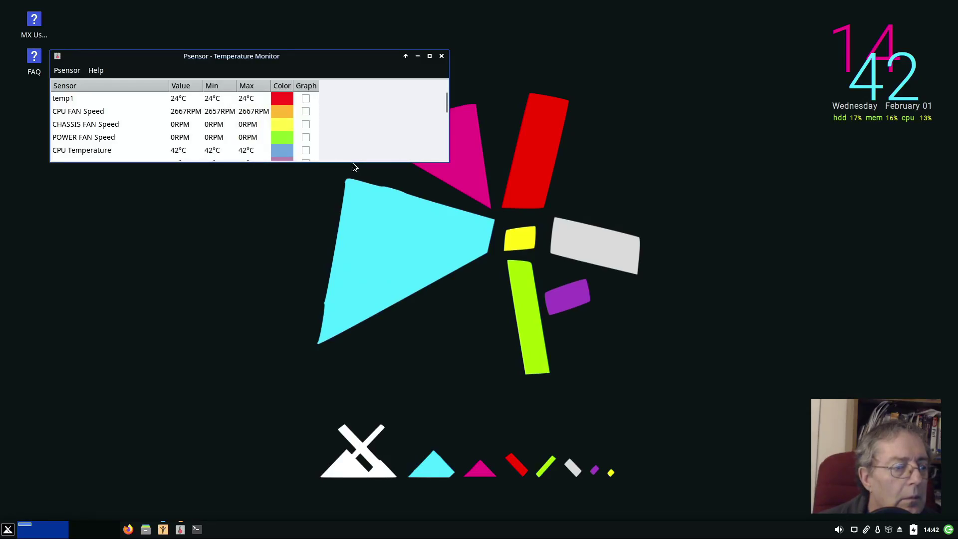
- Enlarge and reposition the Psensor window to show every sensor, including CPU at 39°C, then close it
drag(352, 163, 352, 449)
drag(343, 47, 329, 136)
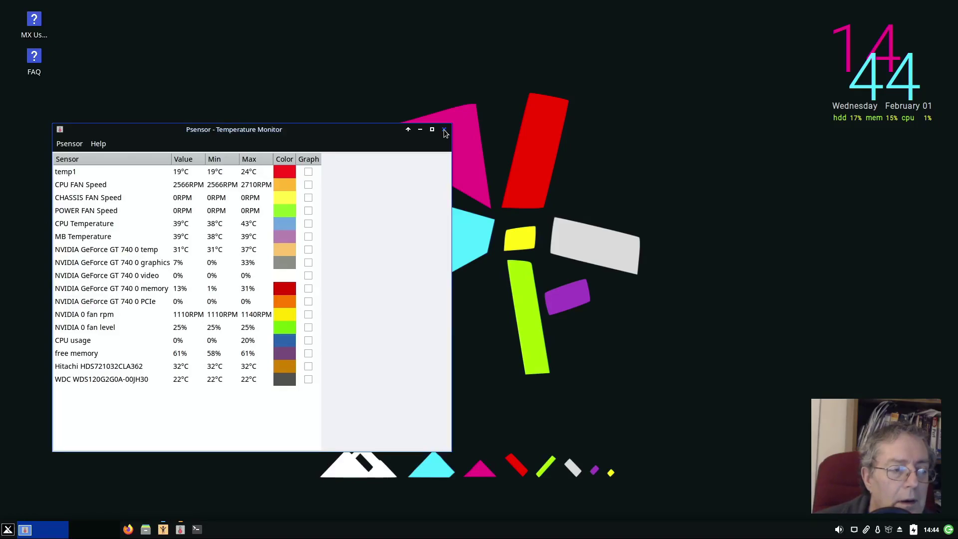
click(444, 129)
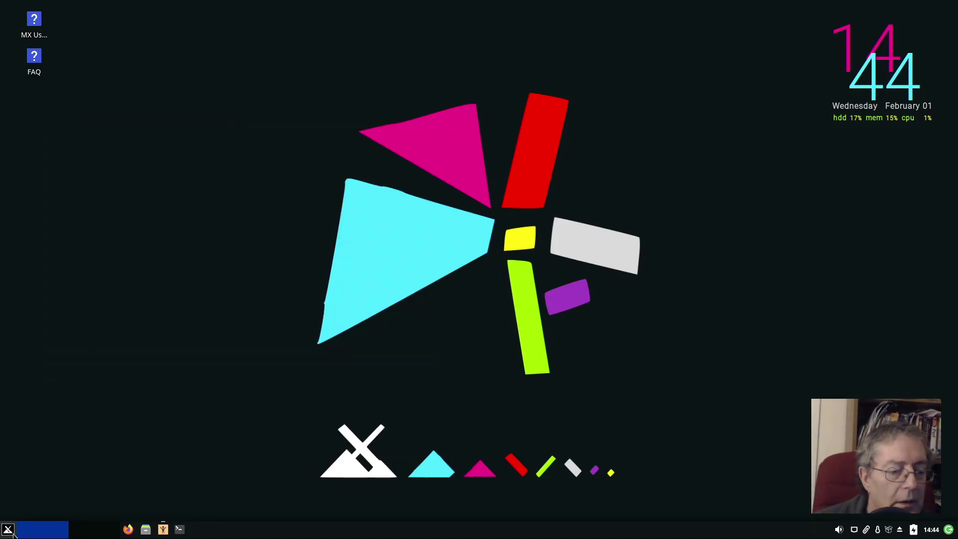